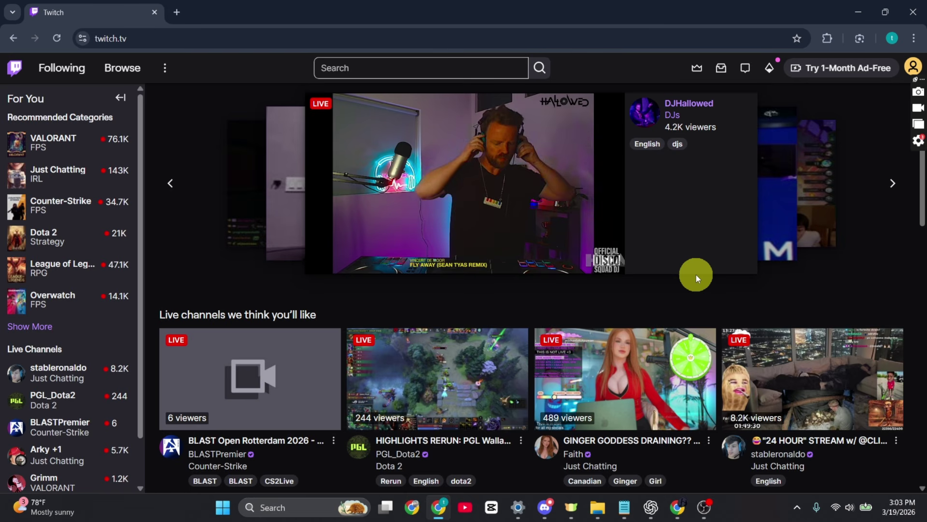
Step: Open the Creator Dashboard for the signed-in Twitch account
mouse_move(590, 227)
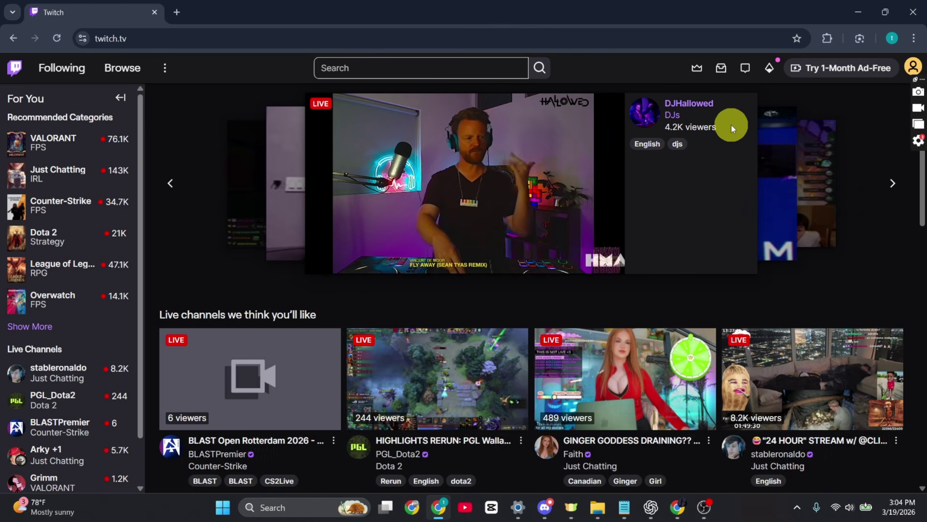
click(315, 261)
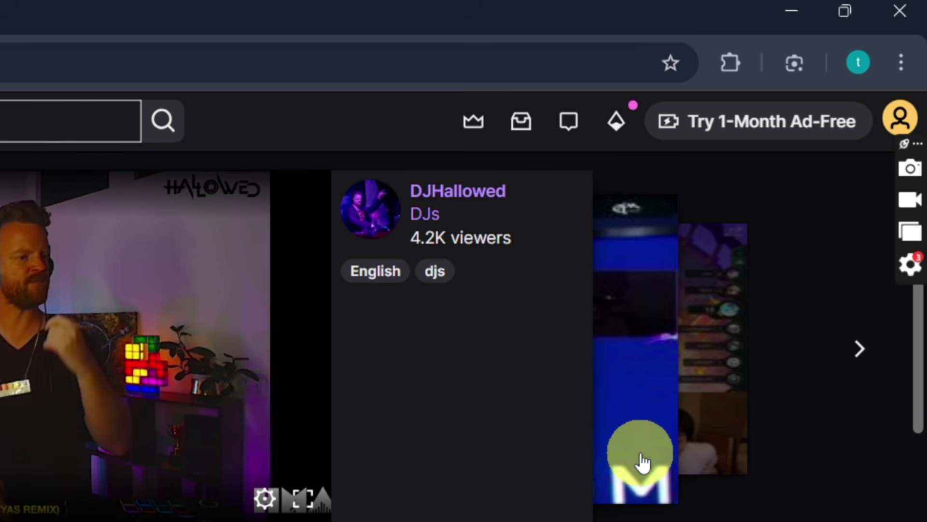
click(901, 118)
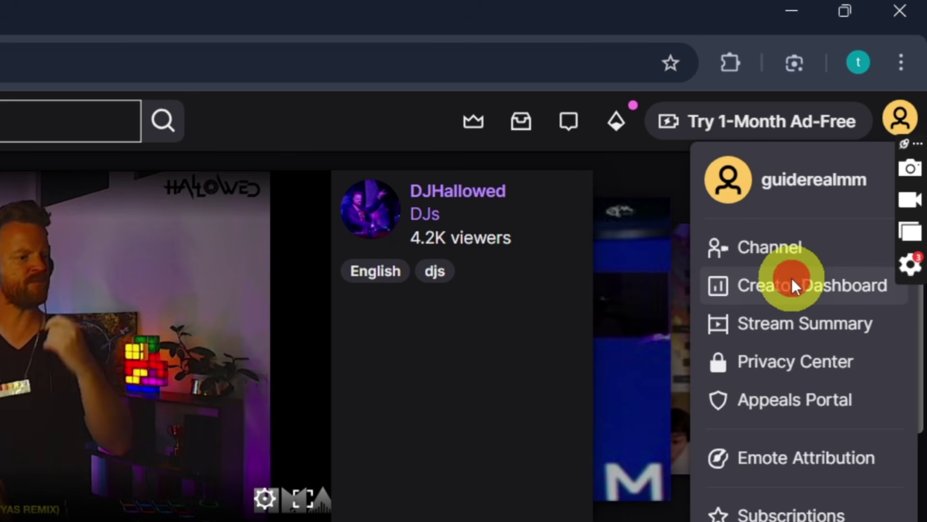
click(794, 285)
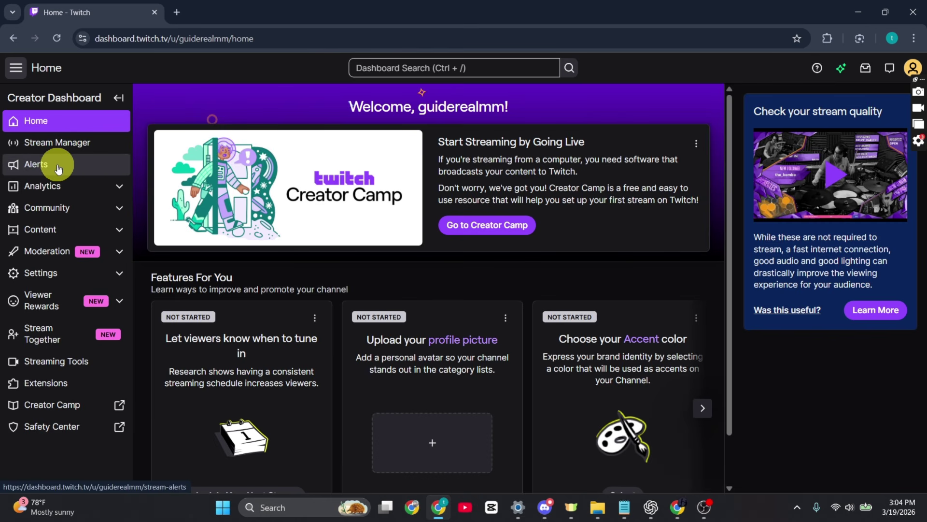
Step: Go to the dashboard's Alerts page and create a new alert box
click(15, 74)
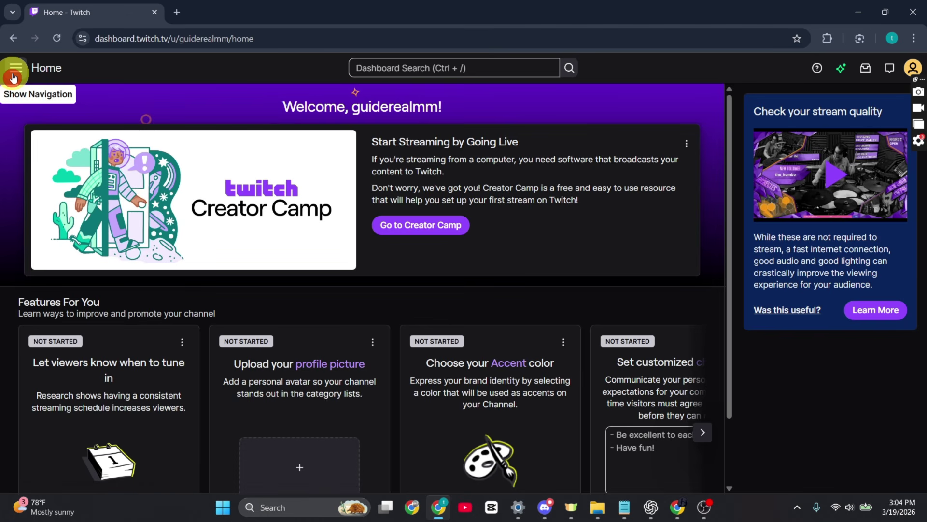
click(15, 73)
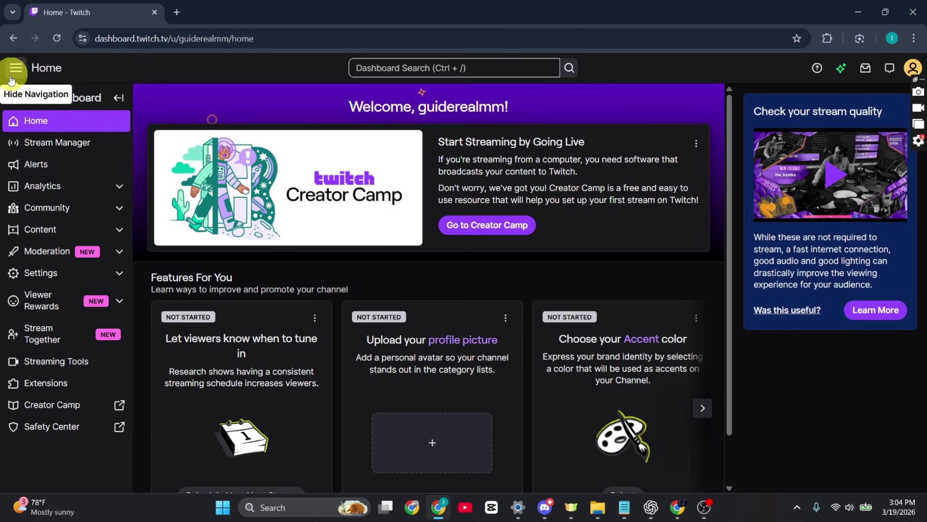
click(49, 163)
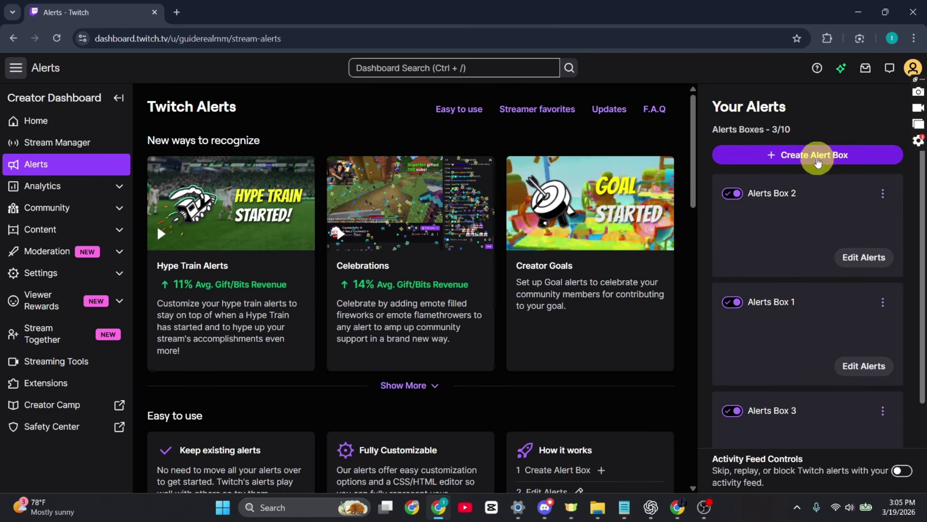
click(842, 161)
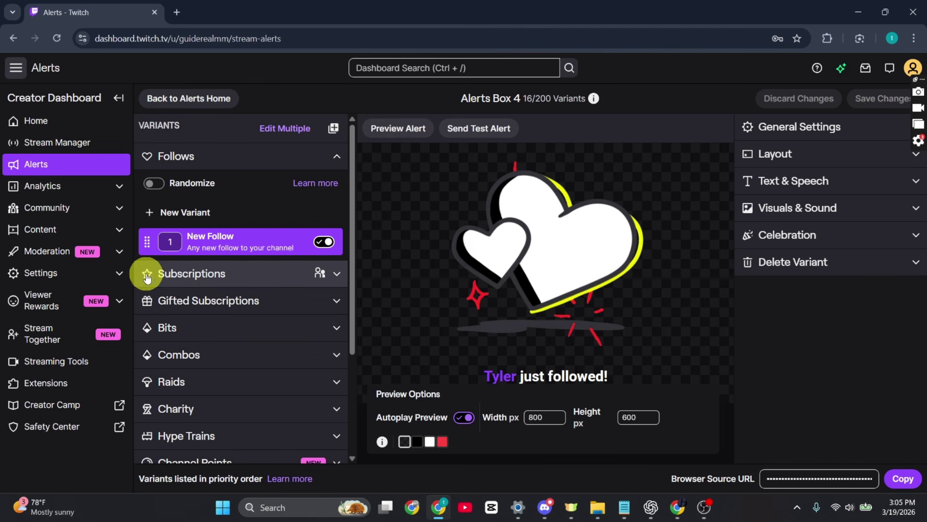
Step: Select the New Follow variant under Follows and rename it New Follower in its general settings
scroll(221, 295, down, 1)
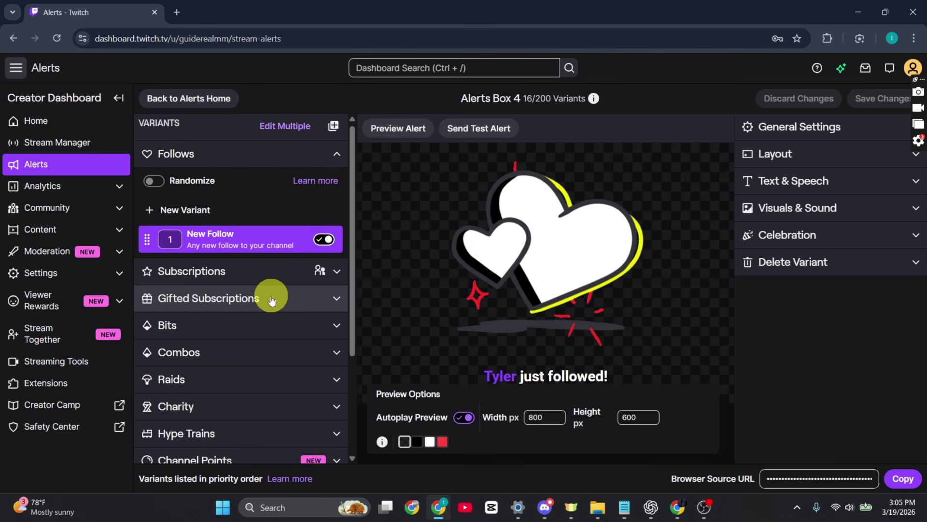
scroll(207, 321, down, 1)
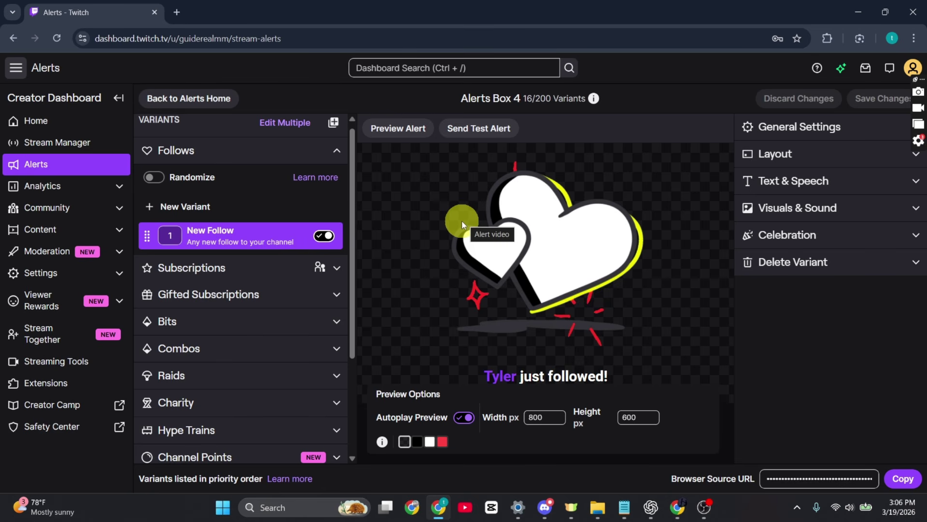
scroll(241, 270, up, 1)
click(259, 240)
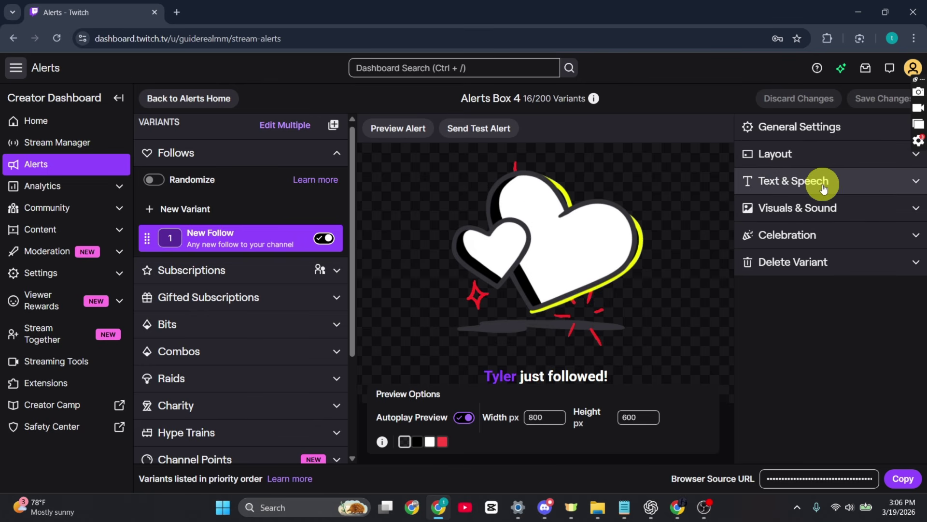
click(837, 136)
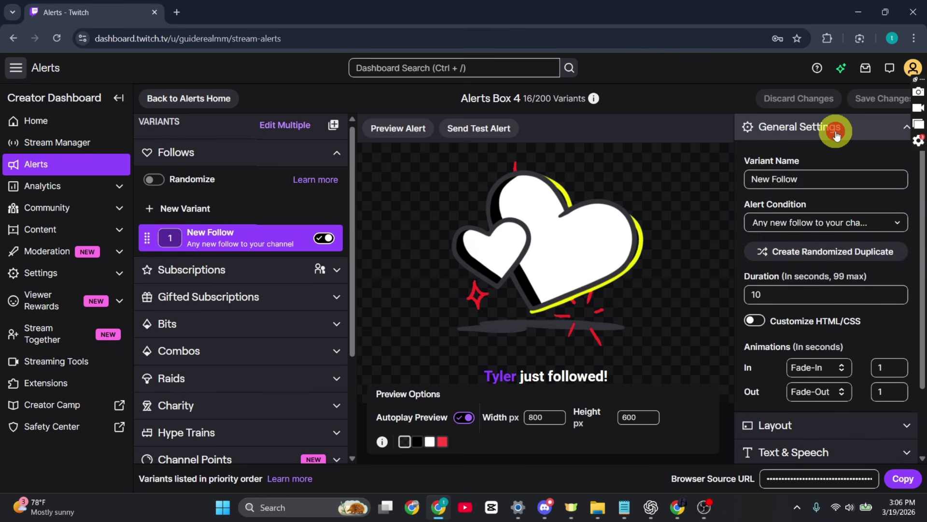
click(823, 181)
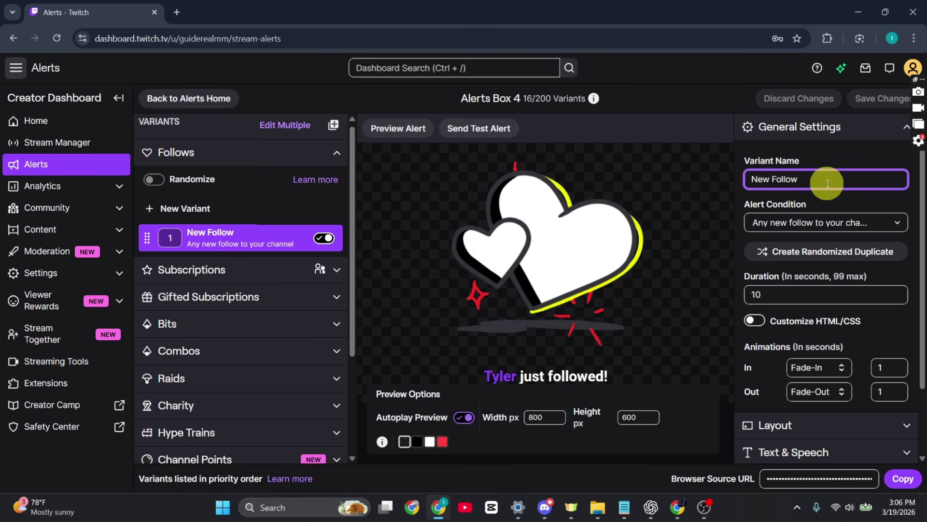
text(er)
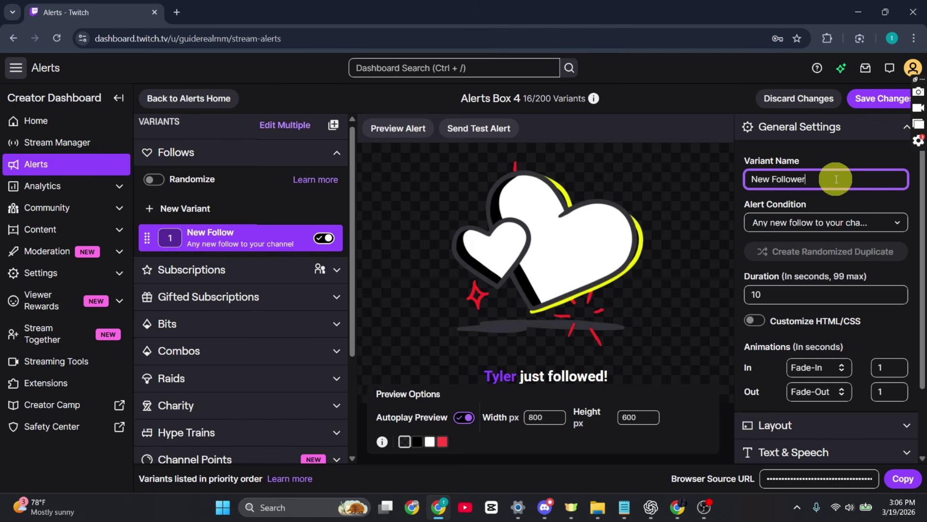
Step: Choose "Any new follow to your channel" as the alert condition and set the alert duration to 3 seconds
scroll(798, 223, down, 1)
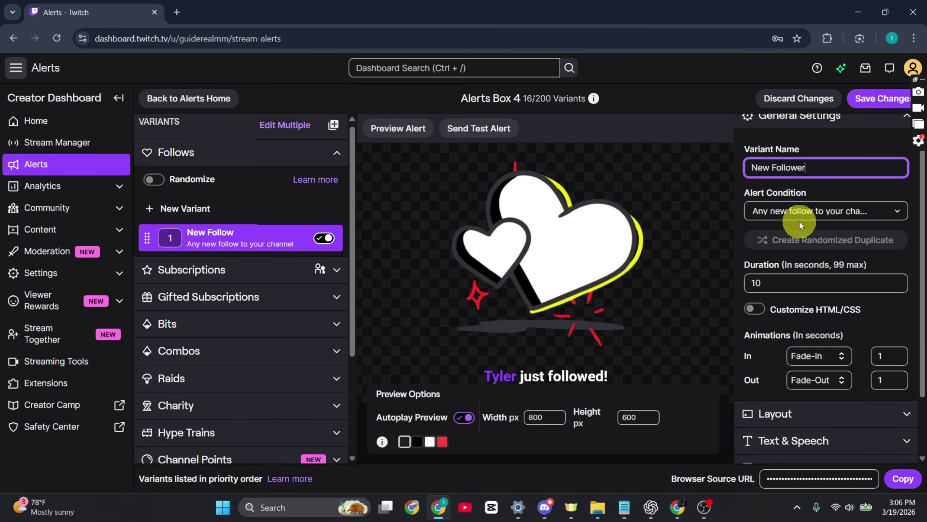
click(793, 214)
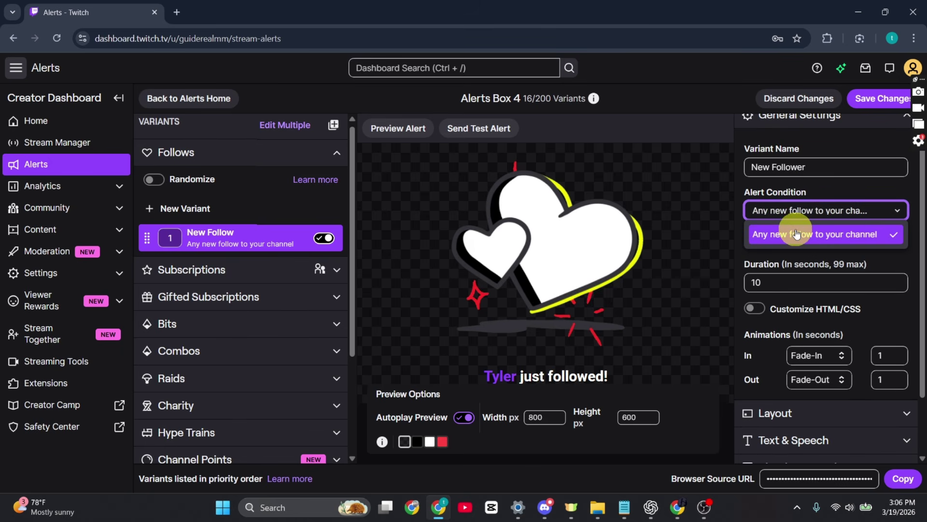
click(831, 235)
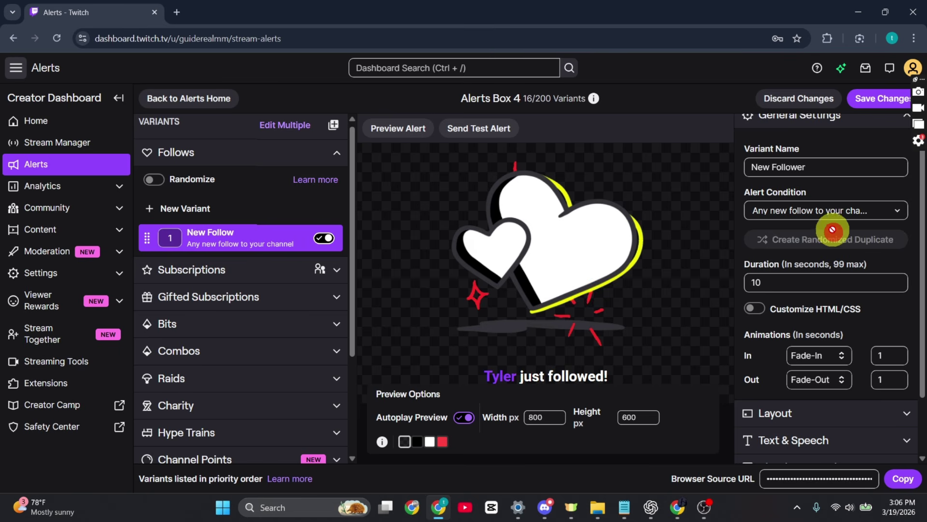
scroll(821, 219, down, 2)
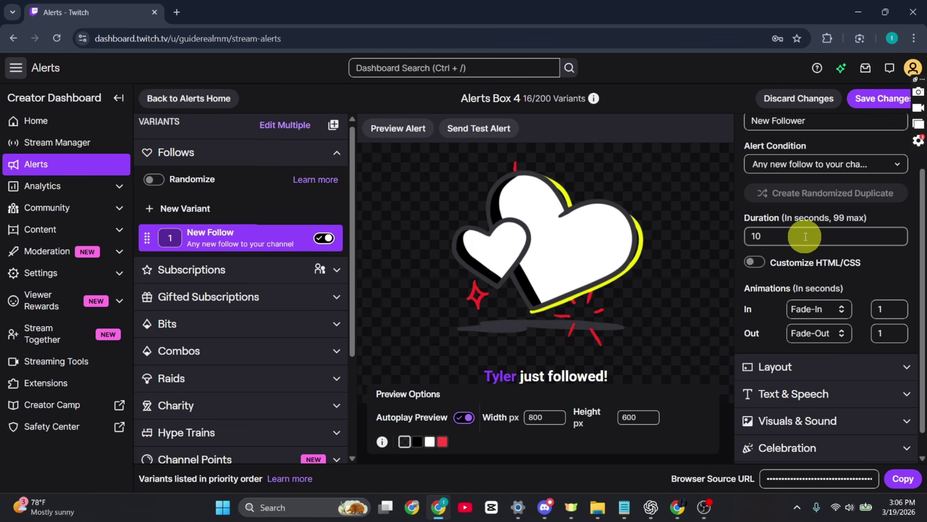
click(794, 234)
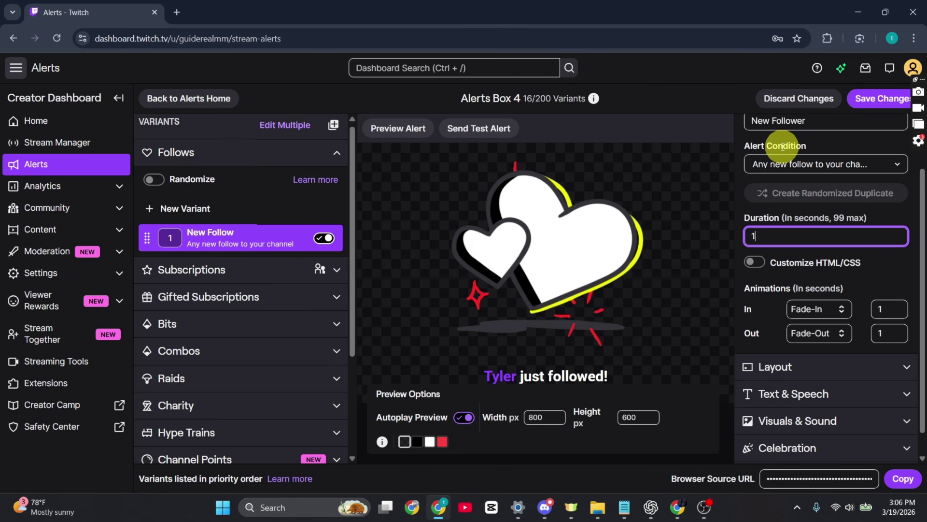
key(BackSpace)
text(5)
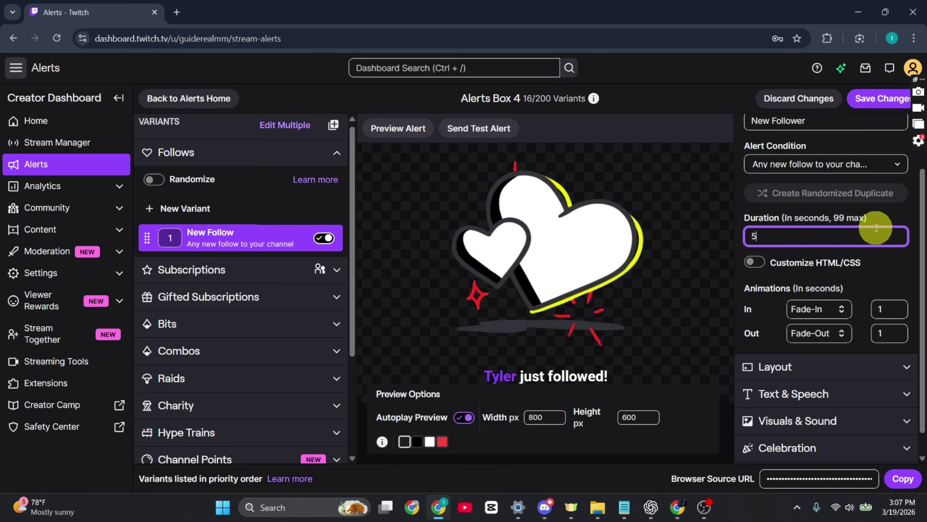
key(BackSpace)
text(3)
Step: Set the alert's In animation to Slide-Up and its Out animation to Zoom Out, and preview the alert
scroll(824, 242, down, 1)
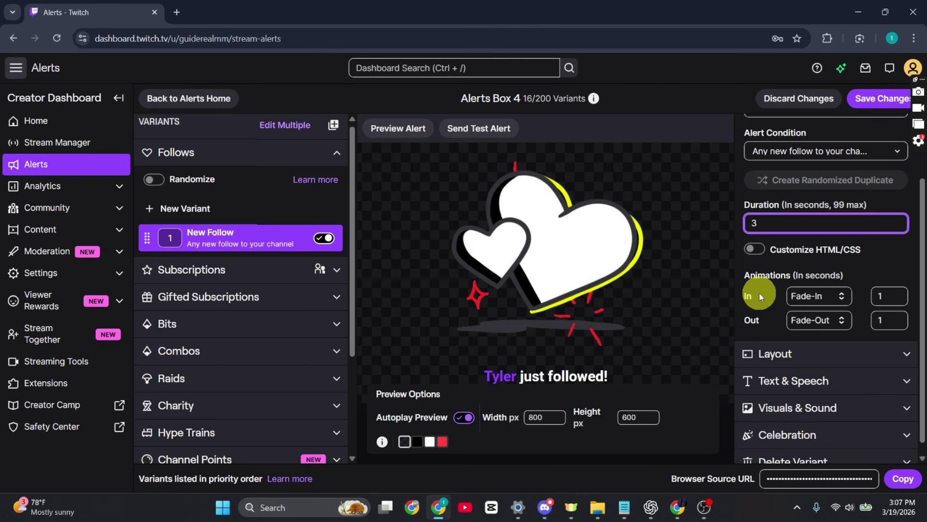
click(815, 296)
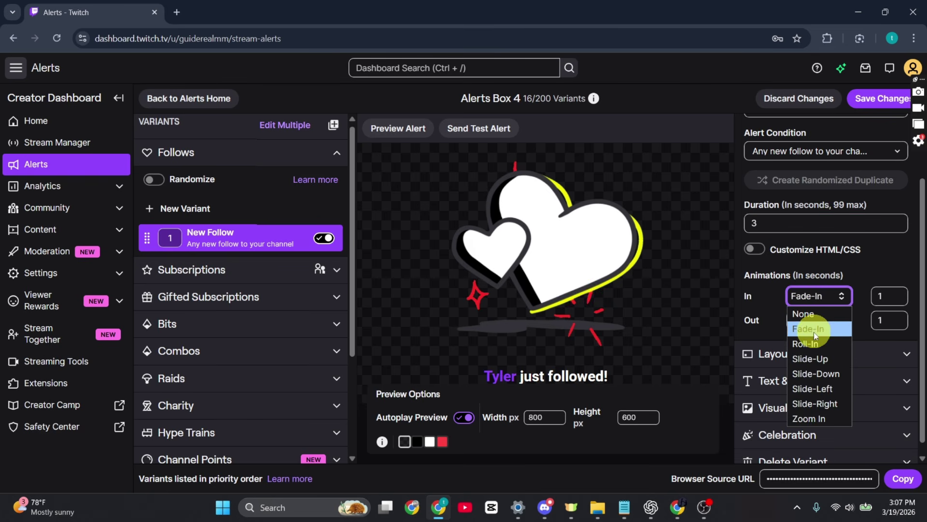
click(809, 357)
scroll(753, 331, down, 1)
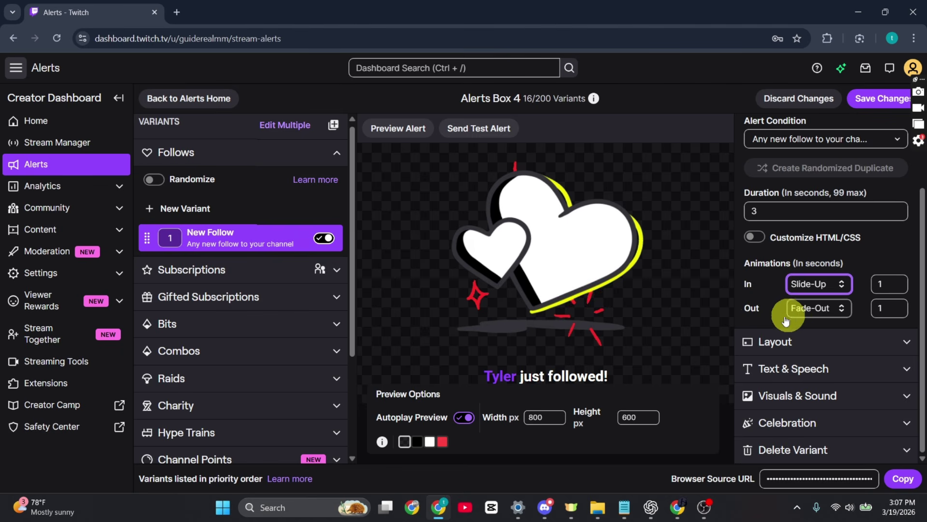
click(817, 310)
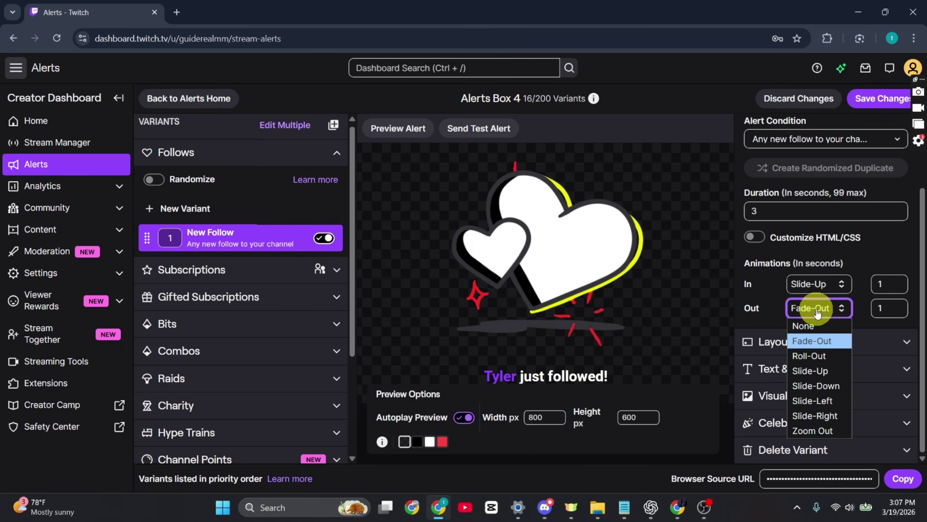
click(827, 433)
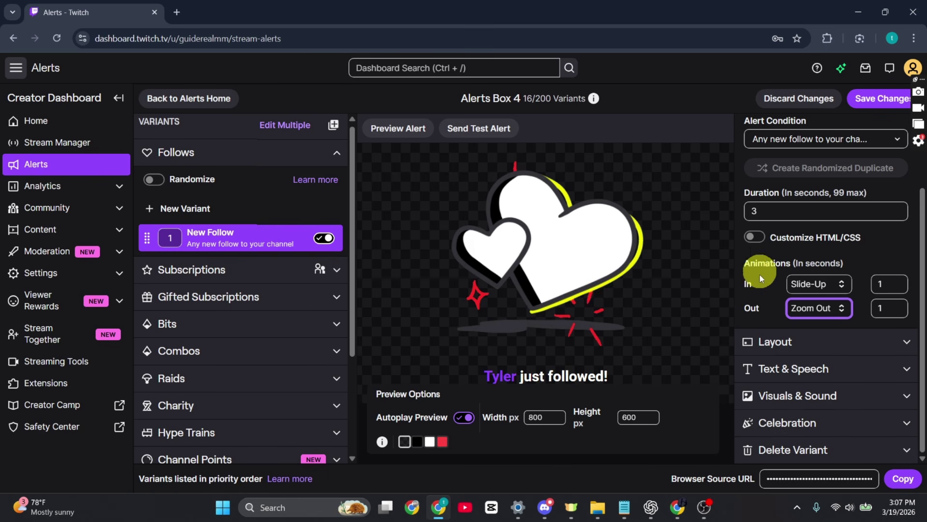
click(397, 136)
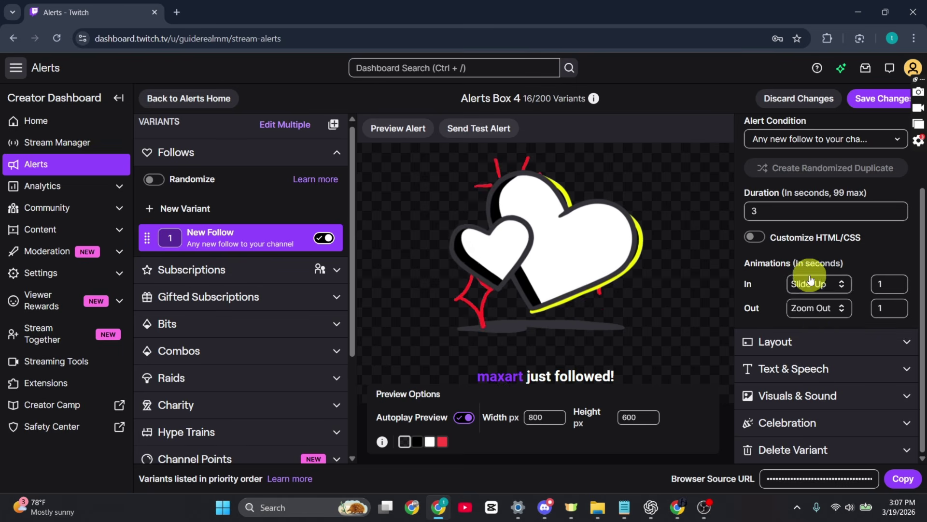
Step: Change the follow alert's layout to the option that overlays the message text on the image
click(825, 350)
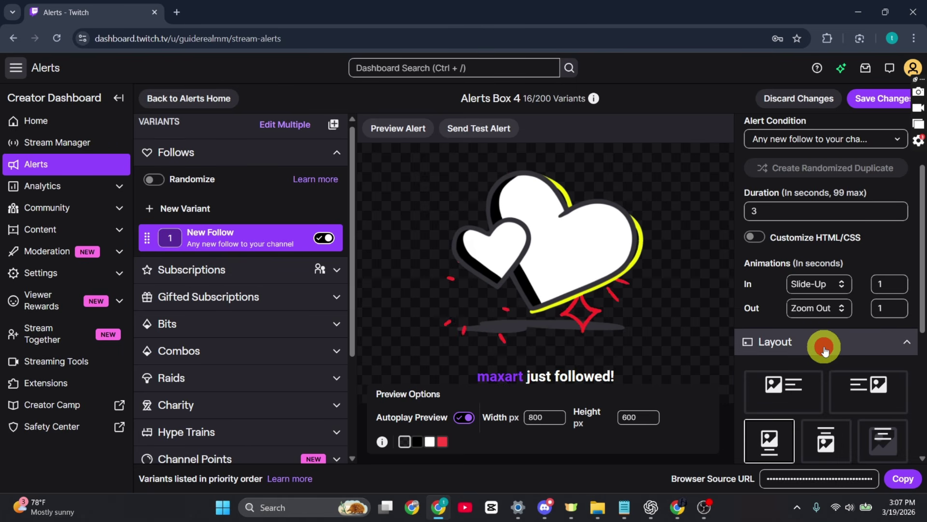
scroll(827, 328, down, 3)
scroll(827, 289, down, 1)
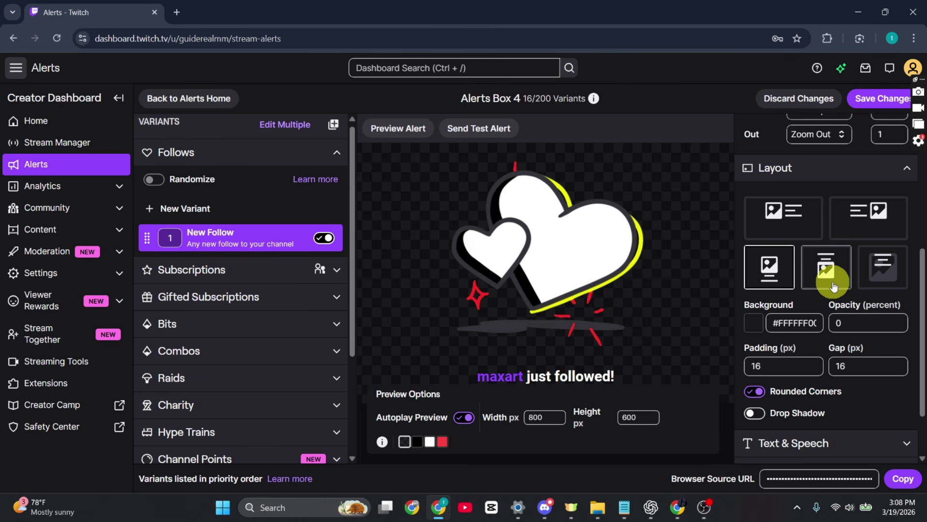
click(888, 272)
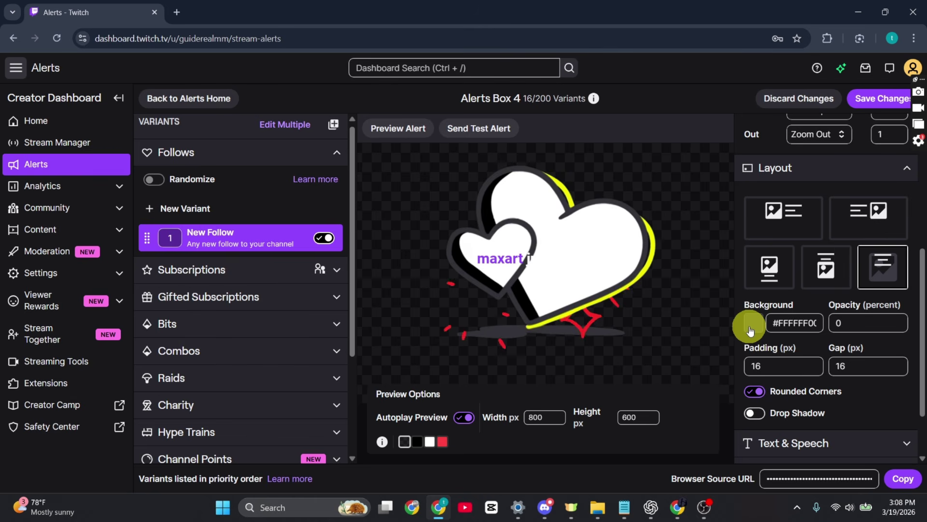
Step: Open the follow alert's Text & Speech settings to reach its message and font options
scroll(748, 330, down, 1)
scroll(750, 331, down, 1)
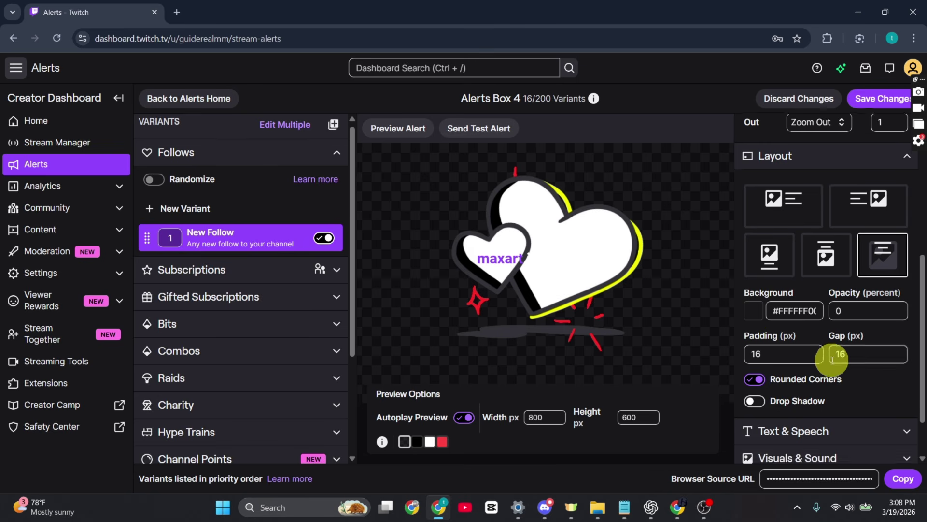
scroll(829, 359, down, 1)
scroll(832, 362, down, 1)
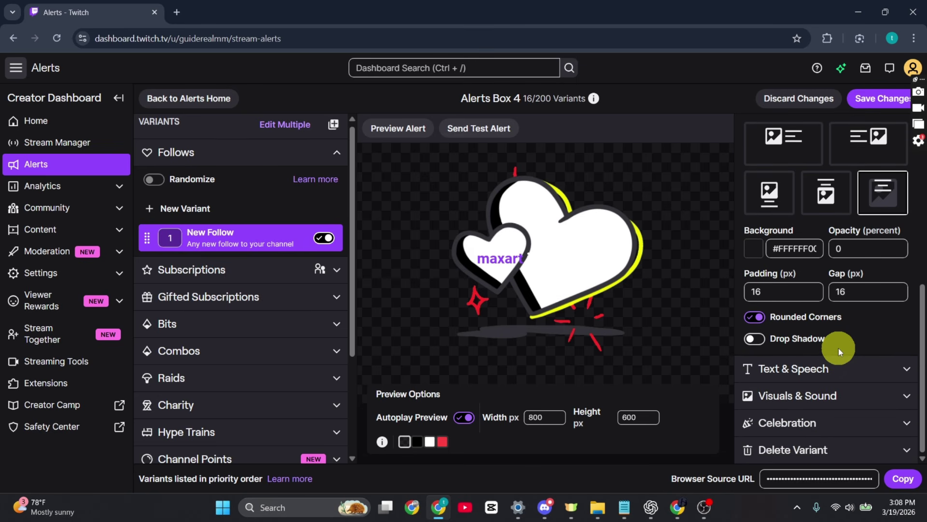
click(826, 373)
scroll(826, 372, down, 3)
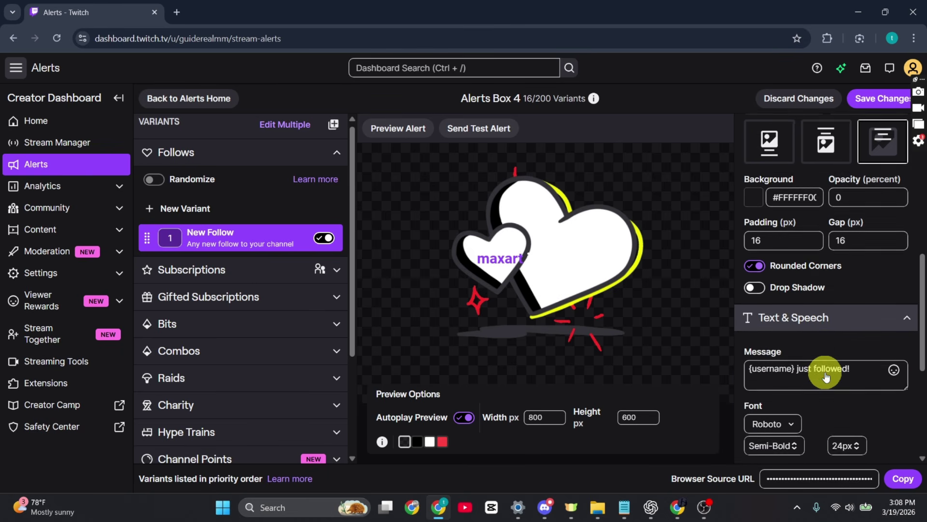
scroll(812, 277, down, 1)
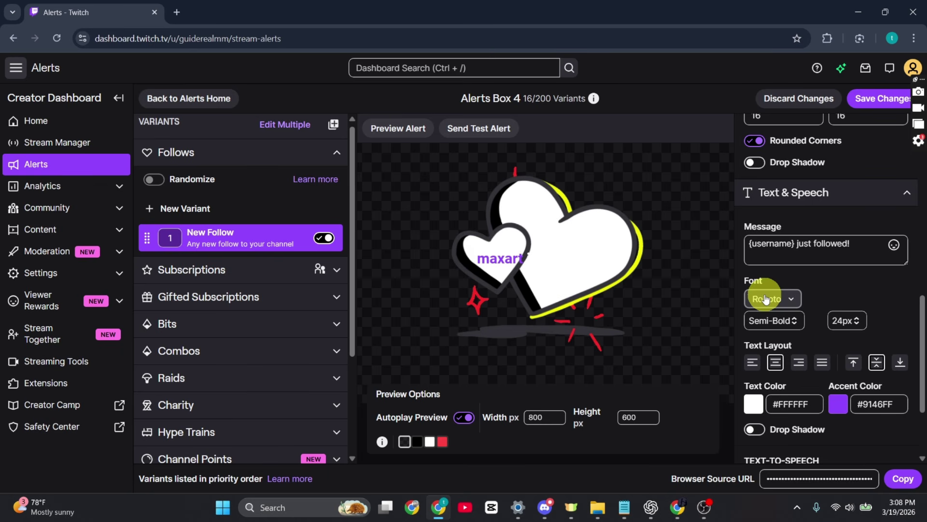
click(785, 303)
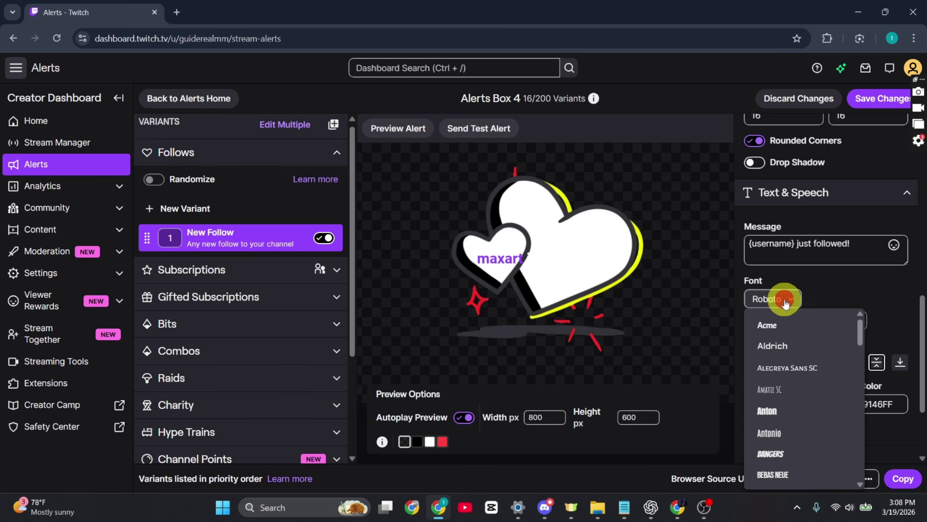
click(786, 299)
click(787, 323)
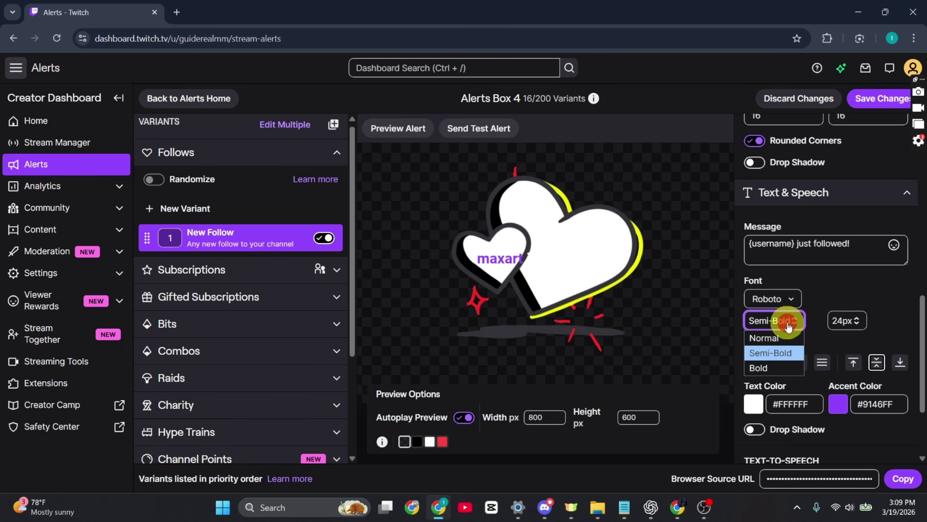
click(830, 288)
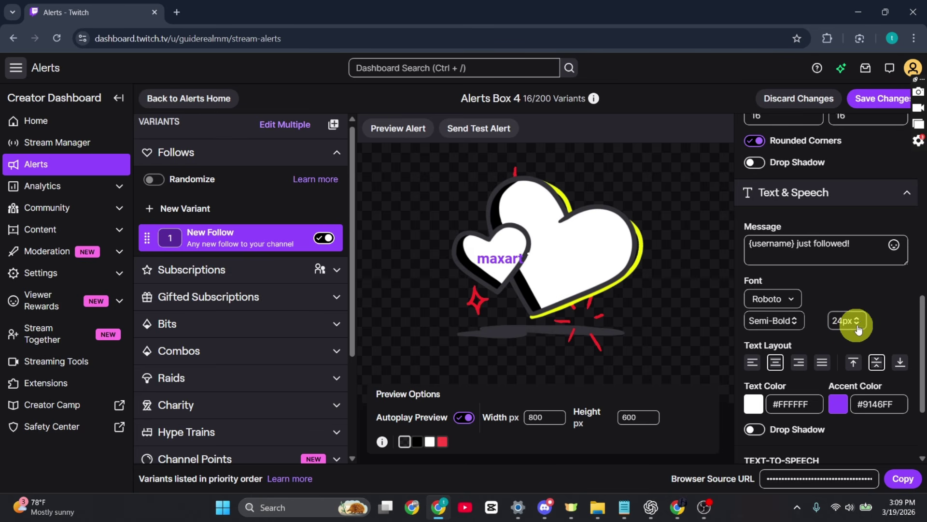
Step: Center-align the follow alert's message text and enable the text's drop shadow
scroll(837, 331, down, 3)
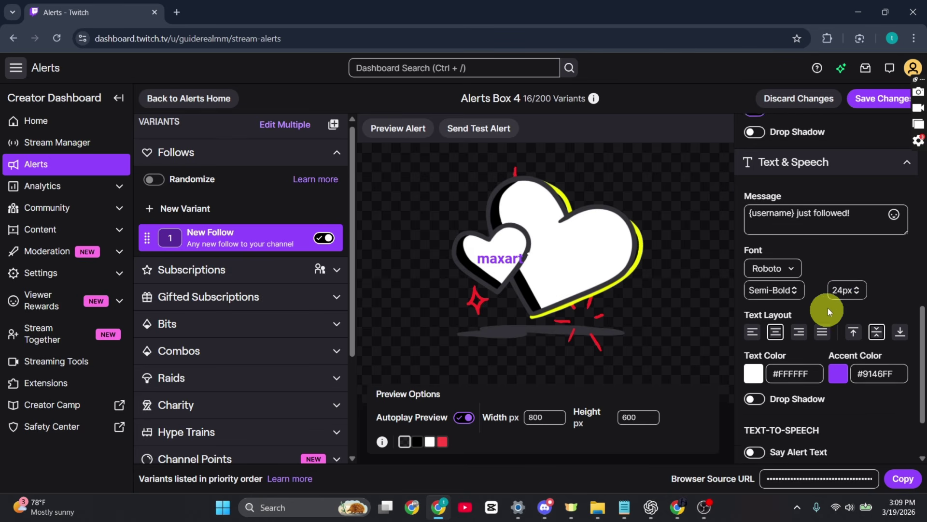
scroll(836, 290, down, 1)
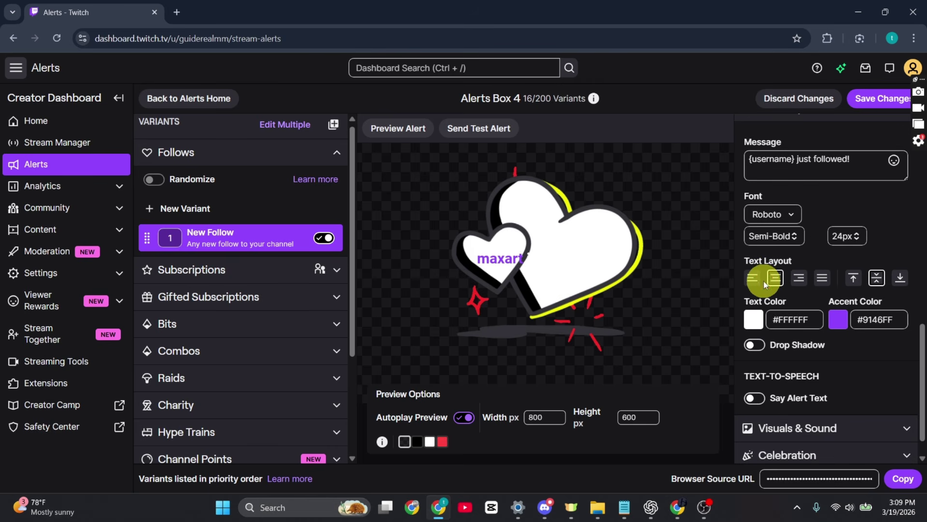
click(754, 278)
click(776, 280)
scroll(794, 344, down, 1)
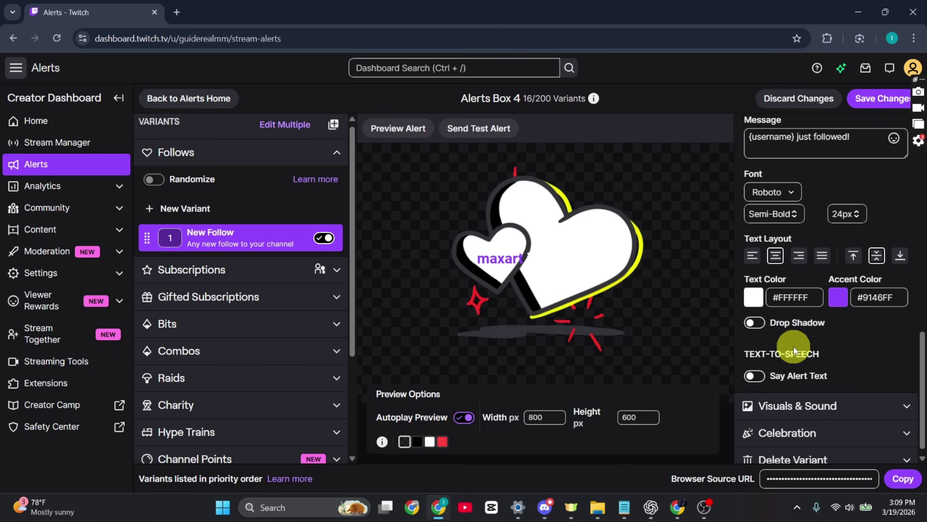
scroll(793, 346, down, 1)
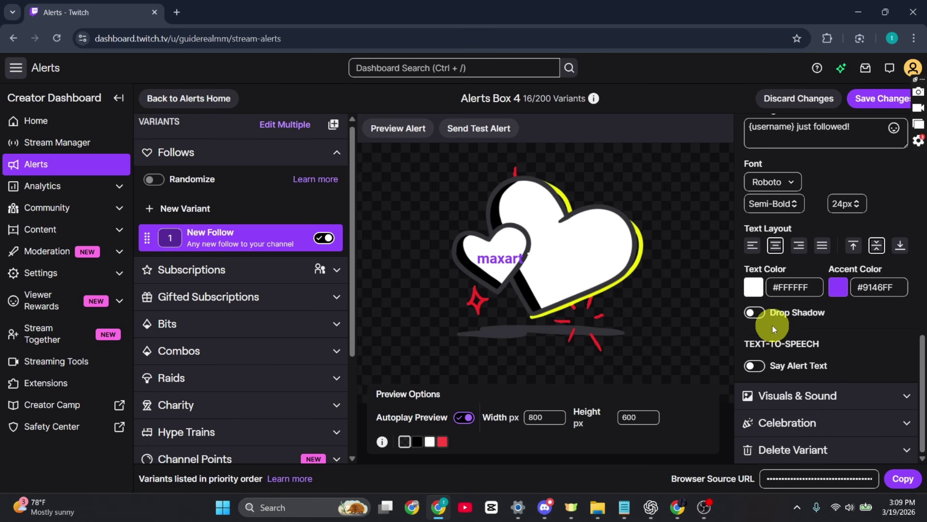
click(756, 313)
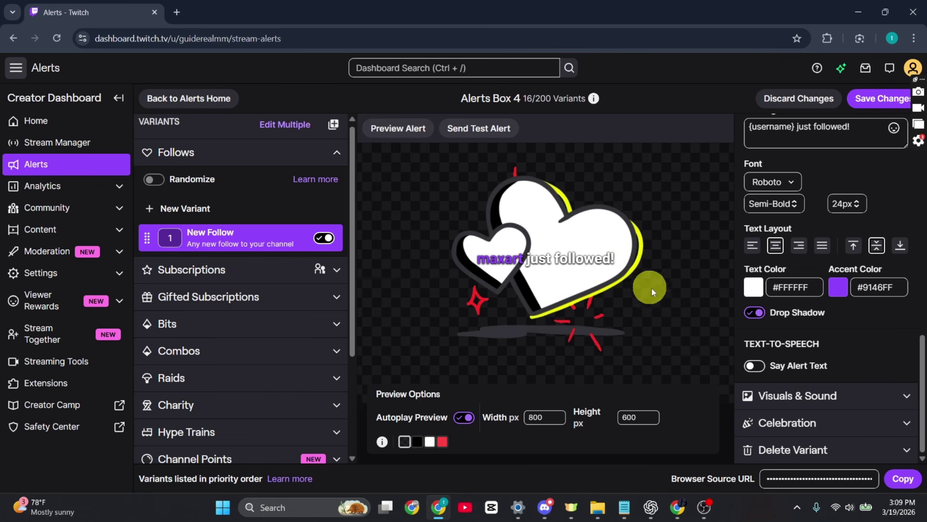
Step: Replace the follow alert's image with Bats.gif from the image library and set its scale to 59%
click(816, 397)
scroll(822, 400, down, 4)
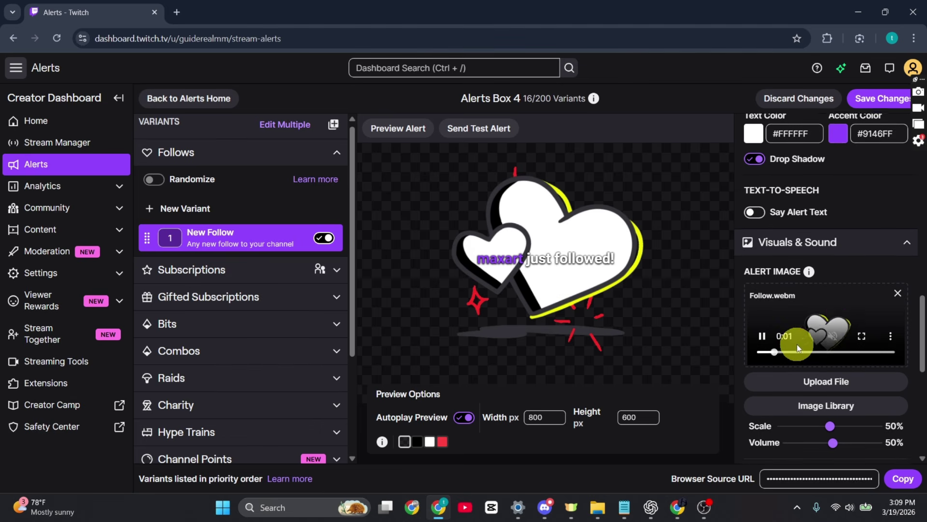
scroll(797, 344, down, 1)
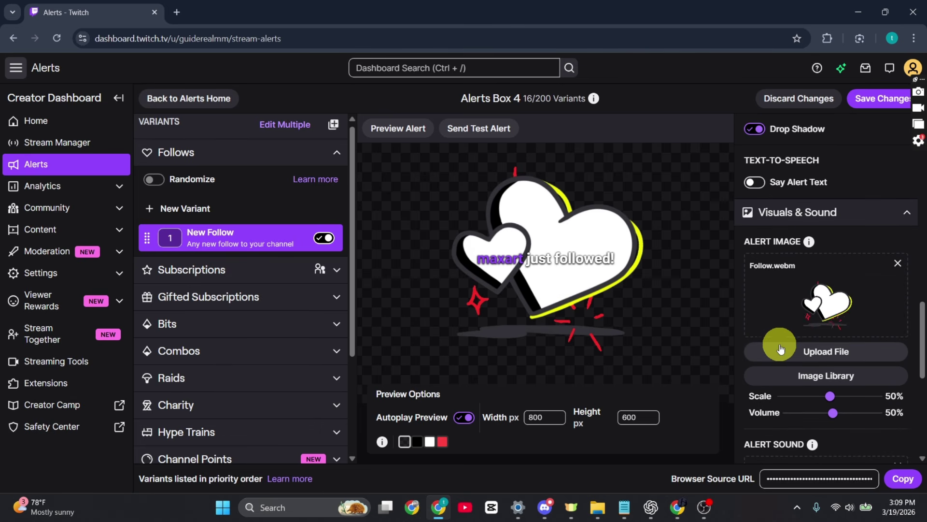
mouse_move(813, 333)
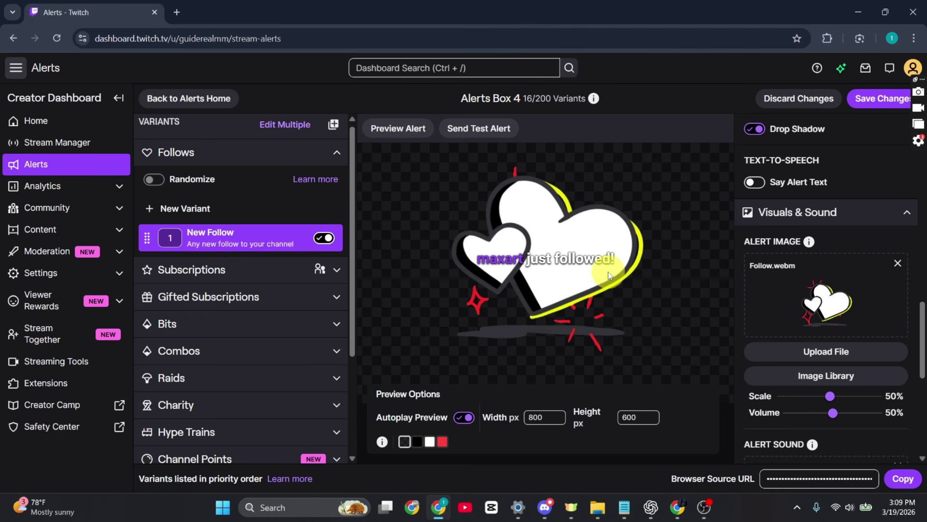
mouse_move(773, 335)
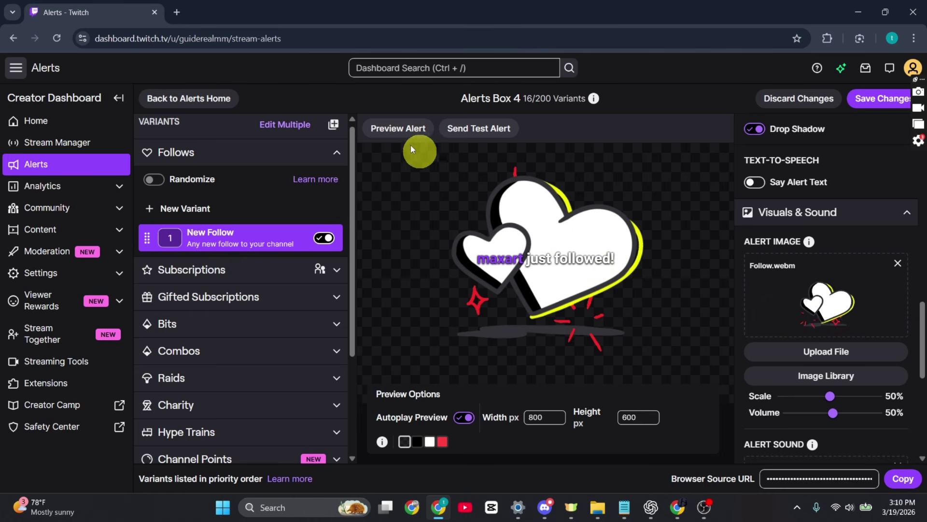
mouse_move(768, 275)
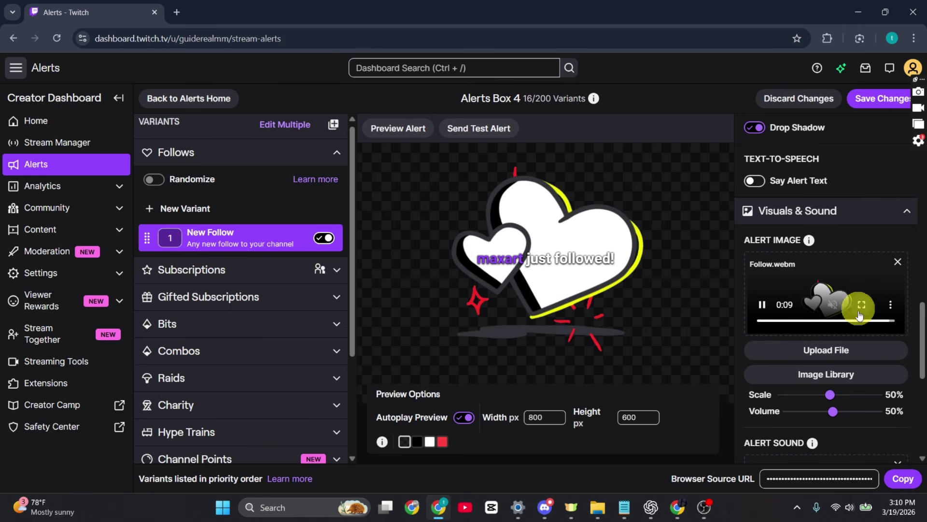
click(835, 378)
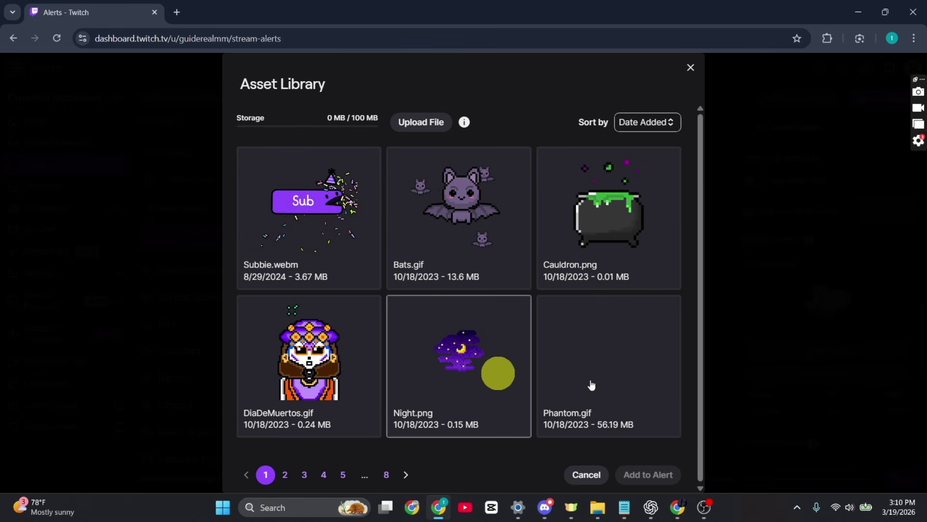
click(285, 472)
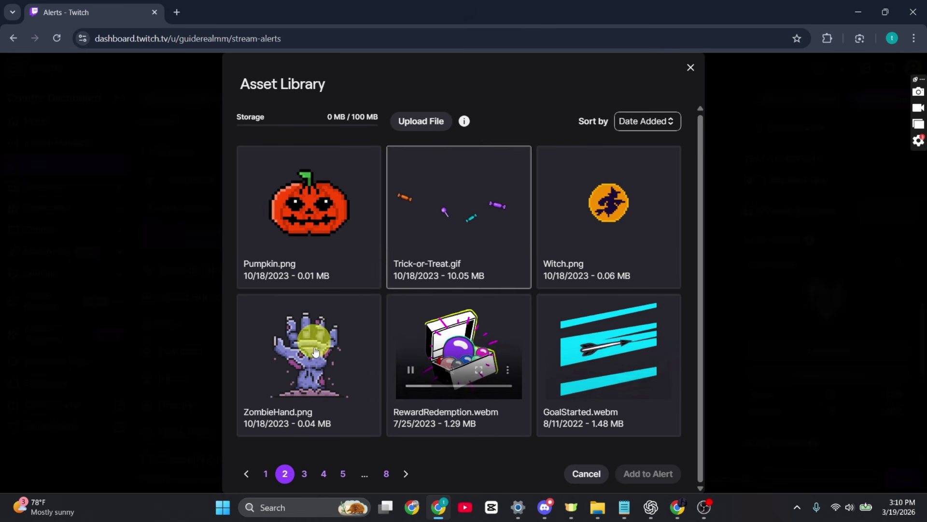
click(266, 473)
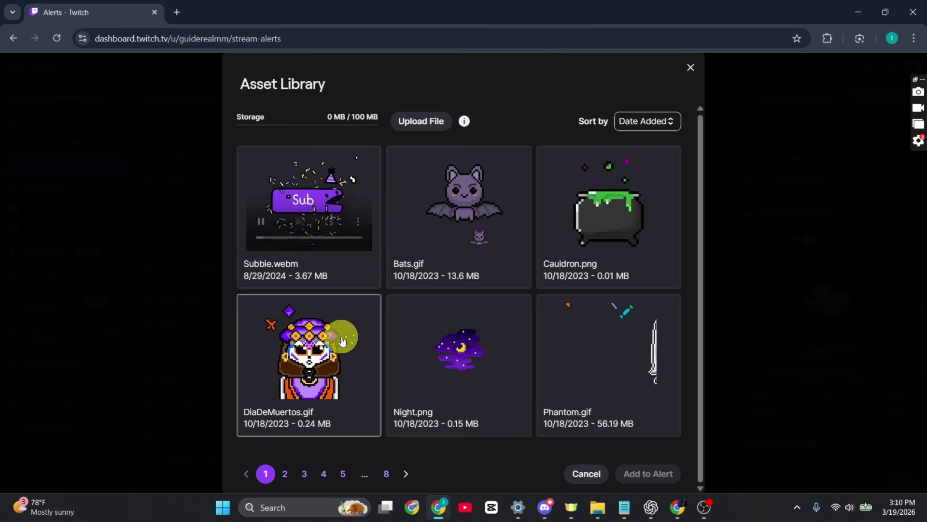
click(486, 188)
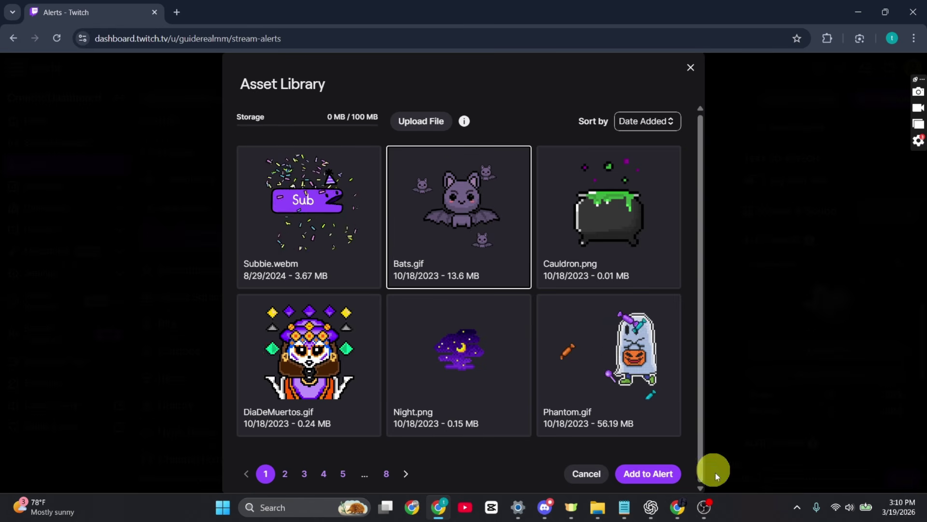
click(642, 476)
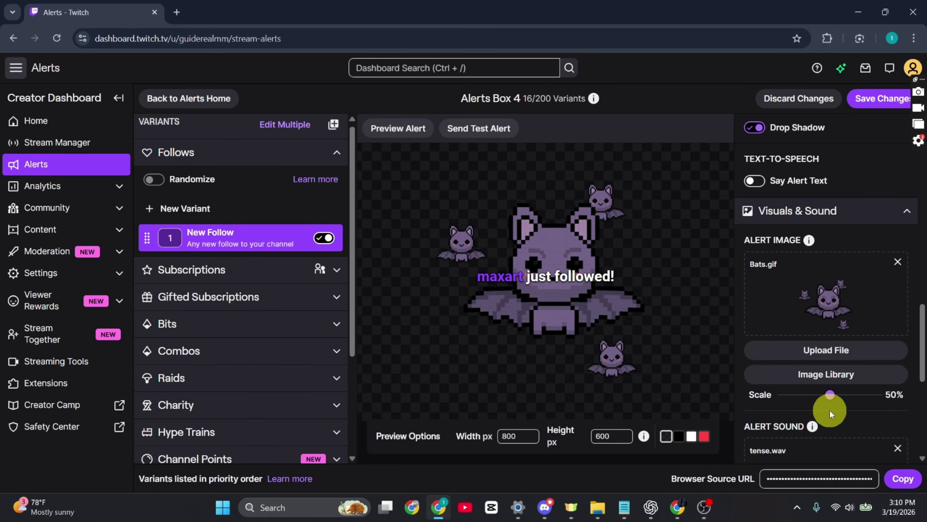
mouse_move(829, 395)
mouse_down()
mouse_move(855, 393)
mouse_move(813, 396)
mouse_move(838, 395)
mouse_up()
Step: Replace the follow alert's sound with Bats.mp3 from the sound library and set its volume to 31%
scroll(771, 366, down, 1)
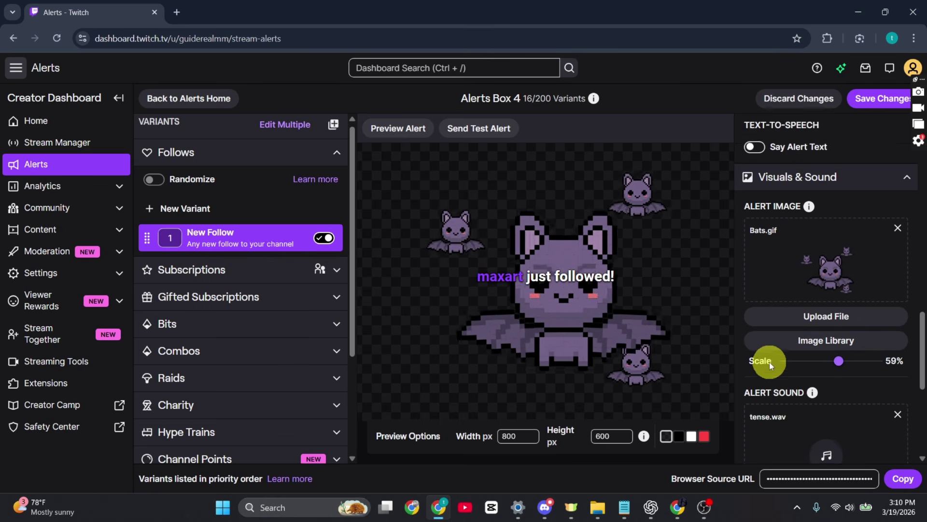
scroll(769, 366, down, 3)
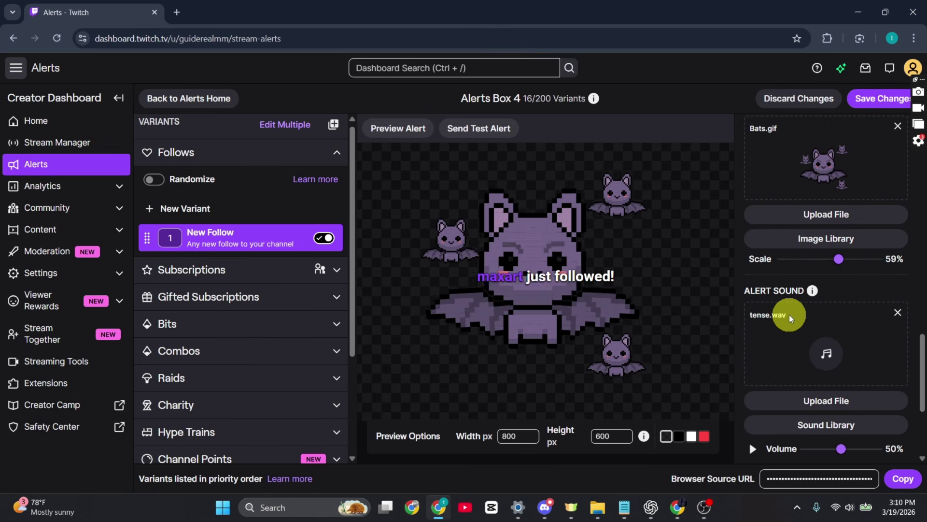
scroll(768, 312, down, 1)
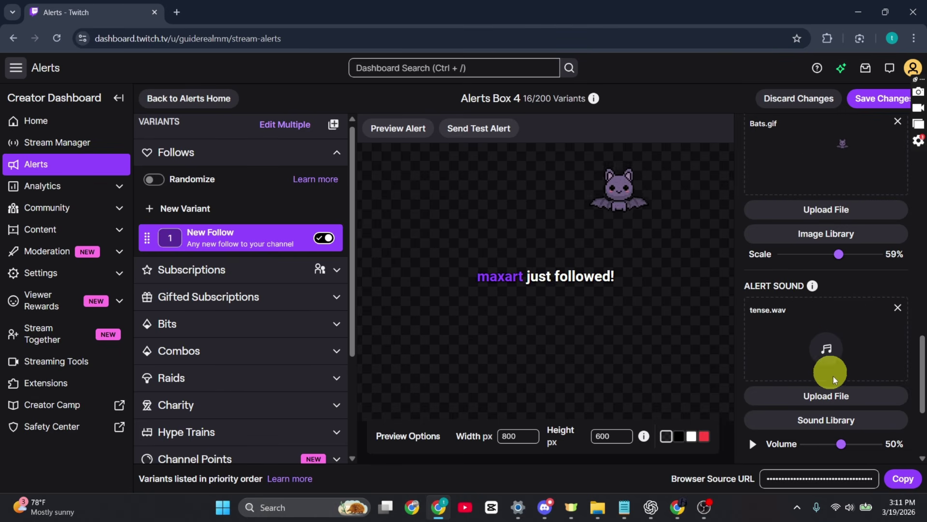
click(827, 419)
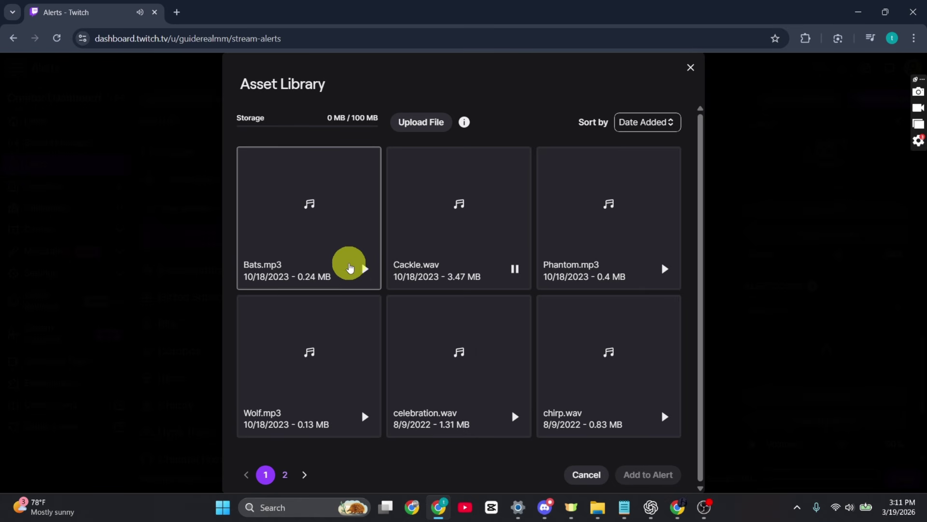
click(300, 234)
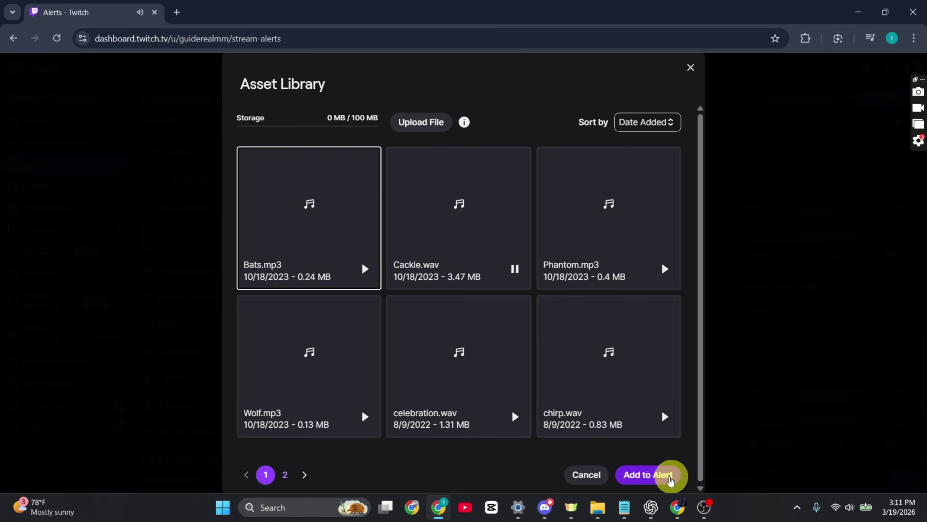
click(670, 479)
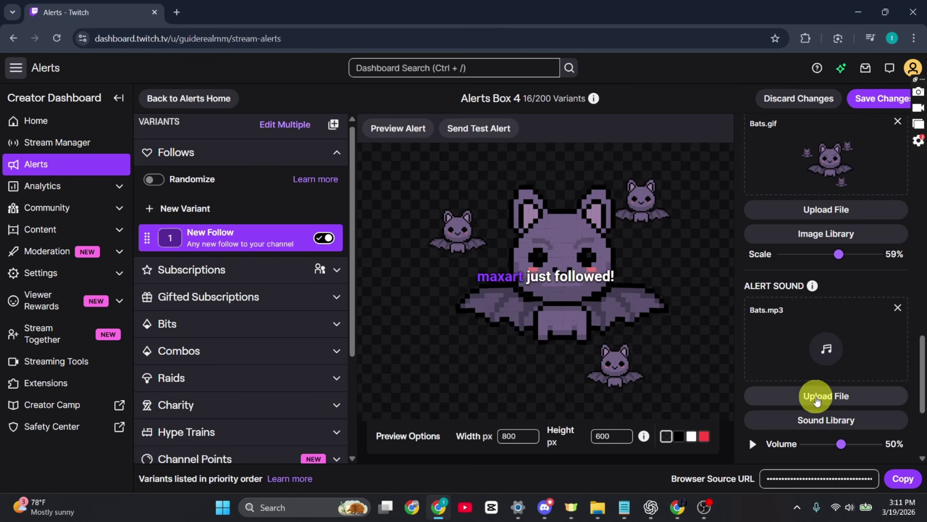
scroll(816, 401, down, 2)
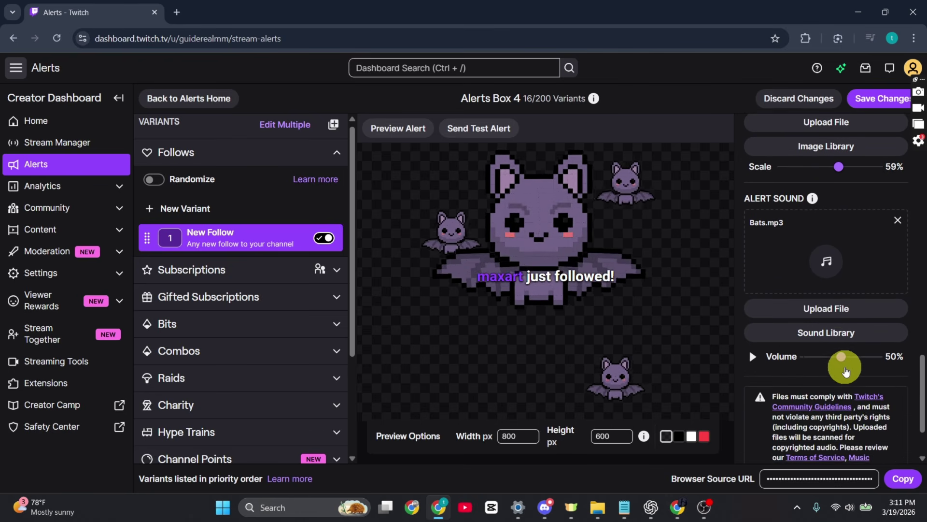
scroll(845, 370, down, 1)
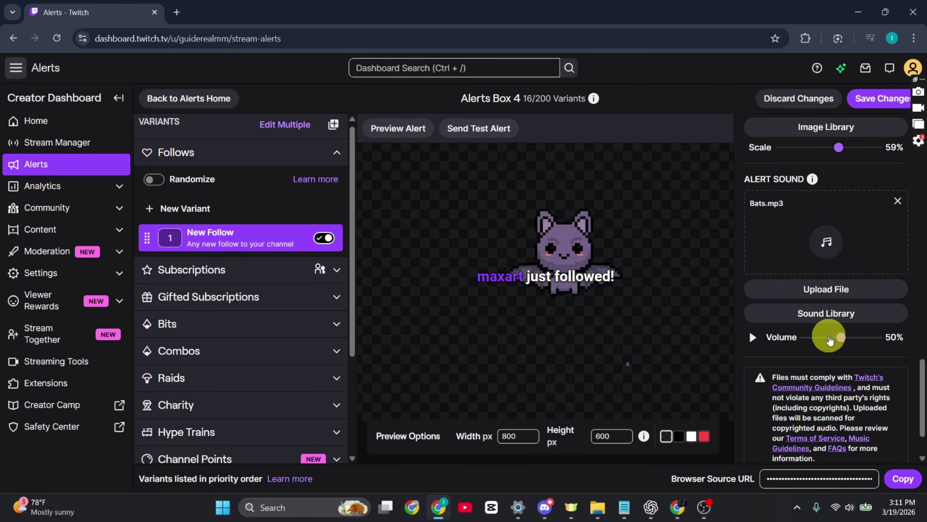
drag(840, 337, 828, 341)
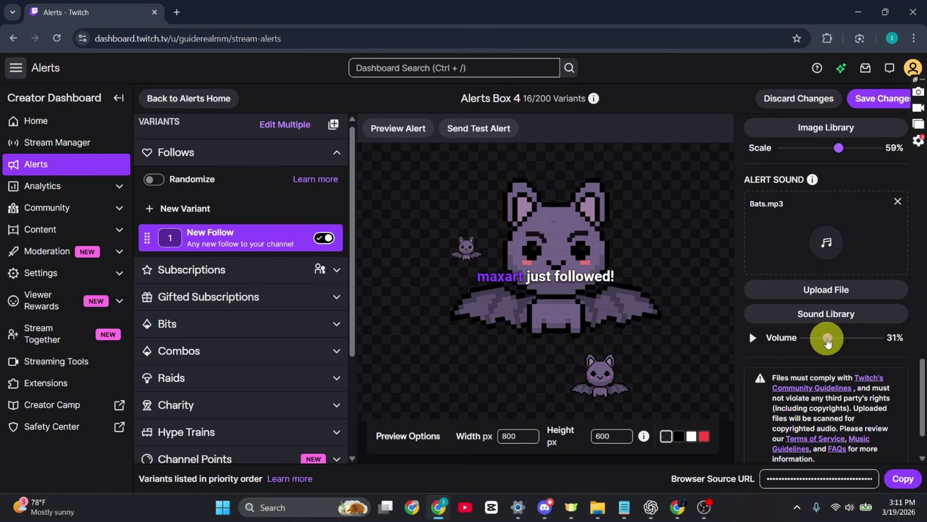
Step: Save the changes to the follow alert variant and preview the alert
scroll(829, 333, down, 2)
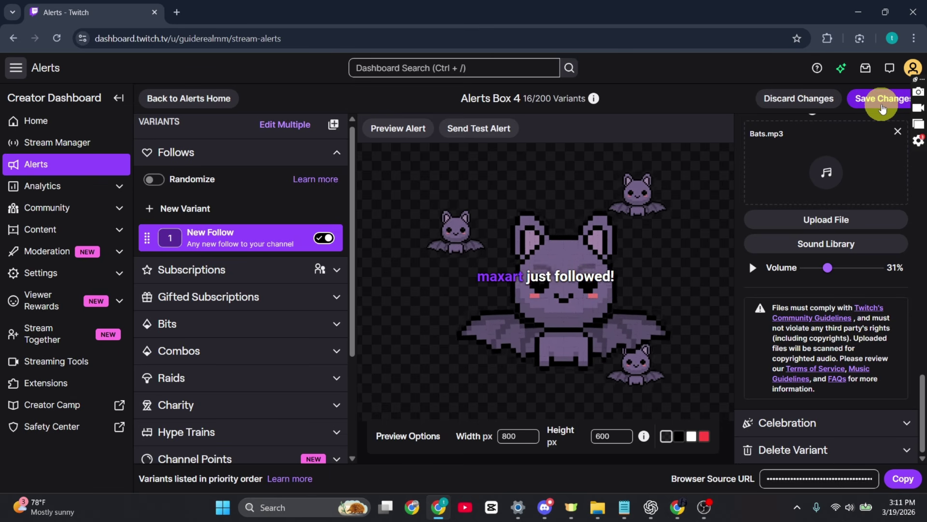
click(882, 102)
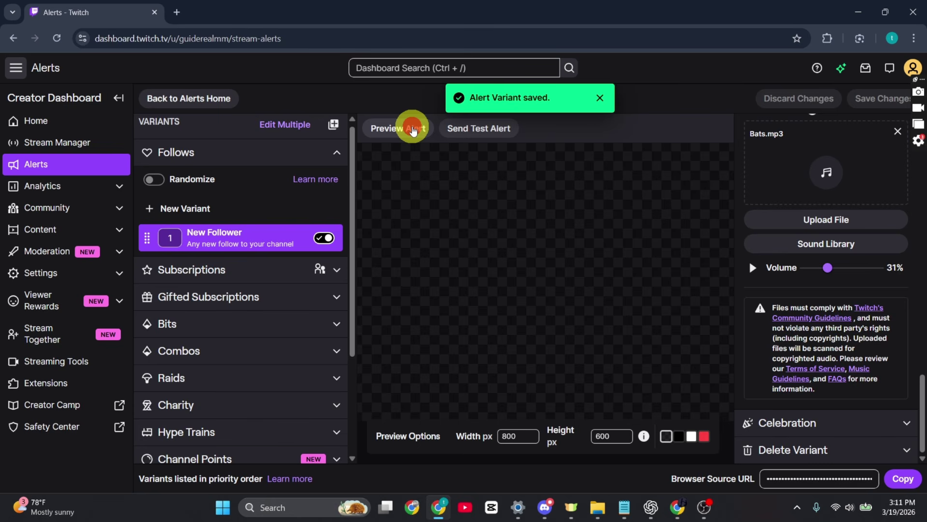
click(410, 131)
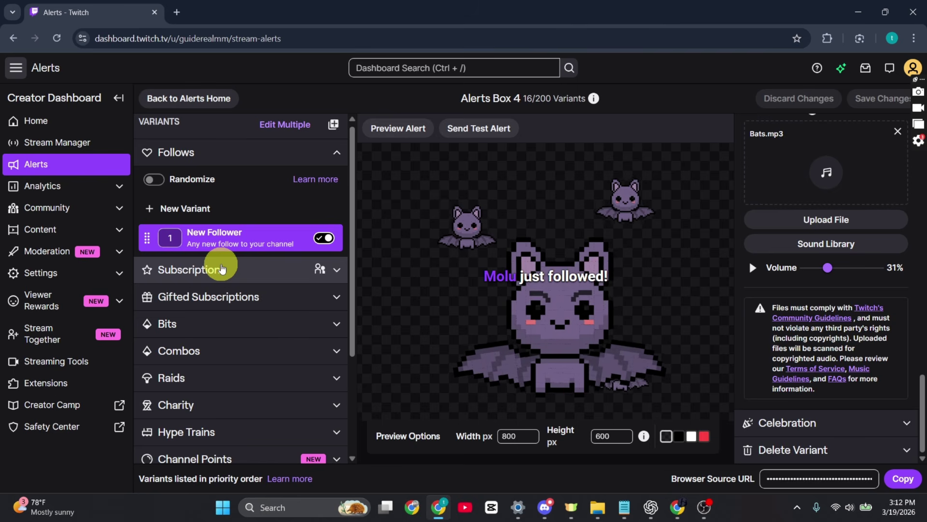
Step: Examine the subscription alert variants and the new-follower alert's celebration effect, intensity and area options
click(221, 269)
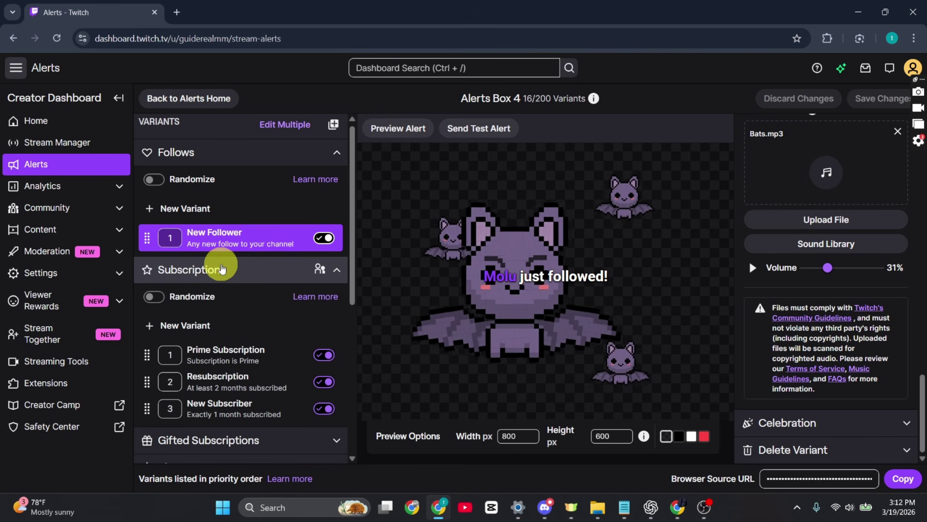
scroll(311, 331, down, 1)
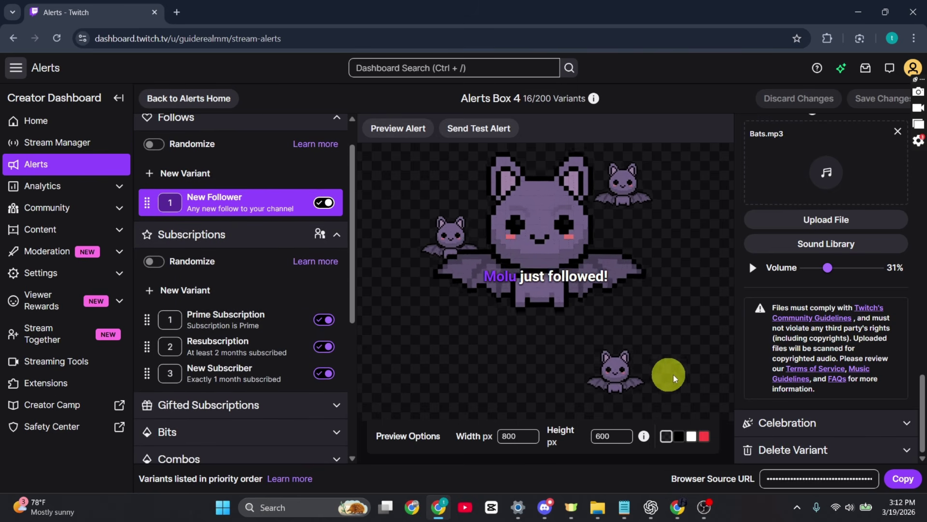
click(806, 425)
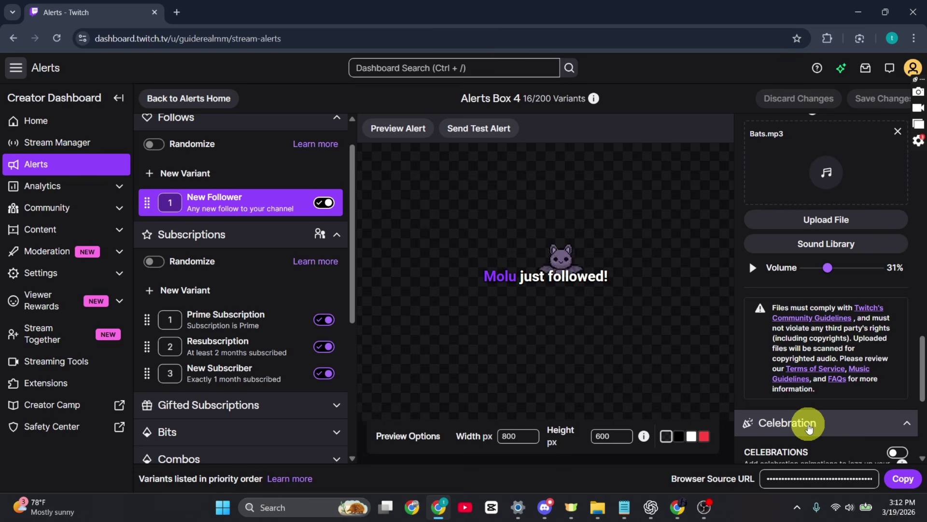
scroll(809, 425, down, 3)
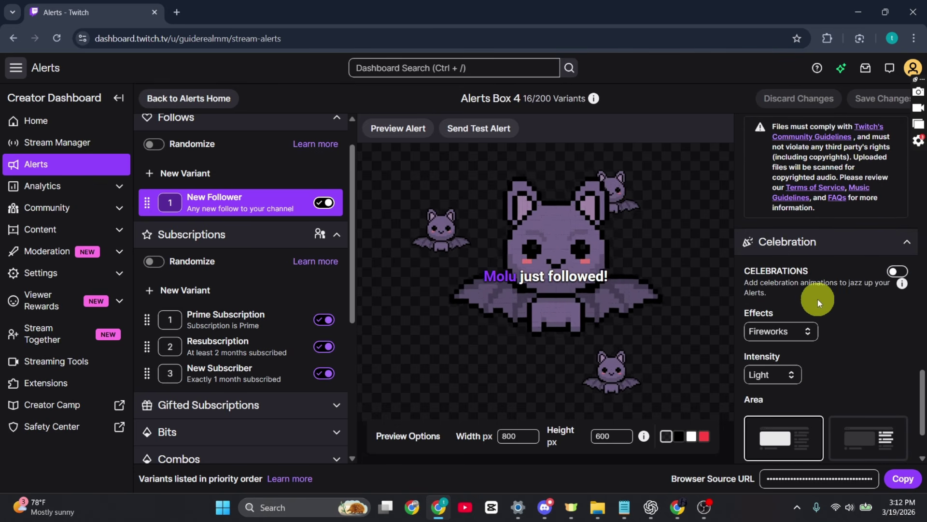
scroll(818, 299, down, 1)
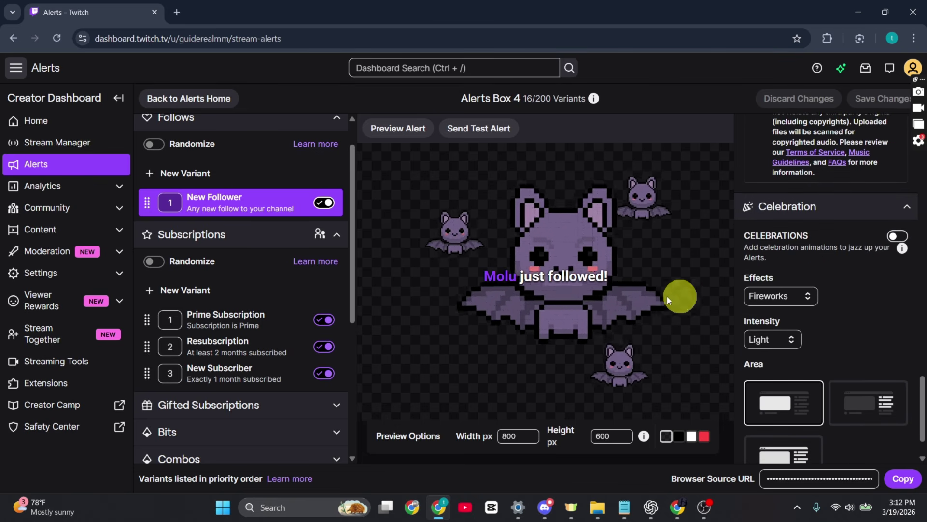
click(213, 234)
click(213, 234)
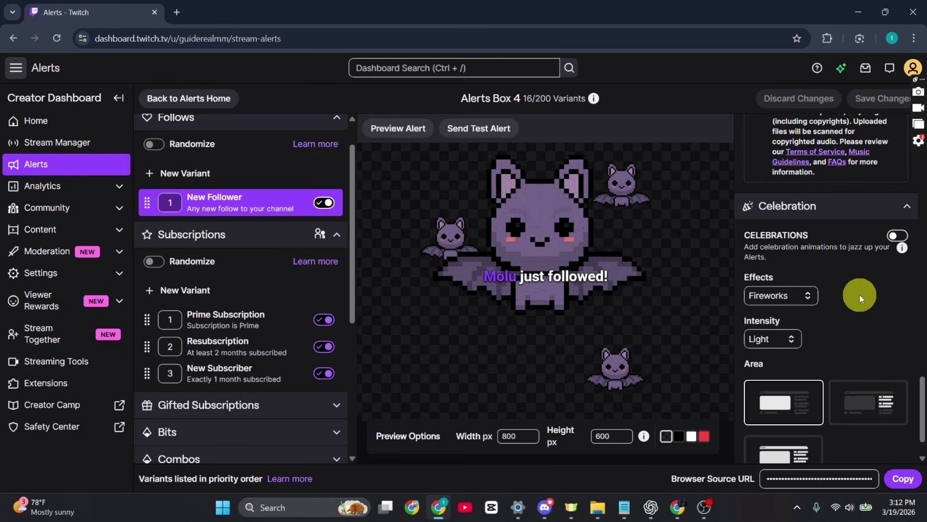
click(773, 338)
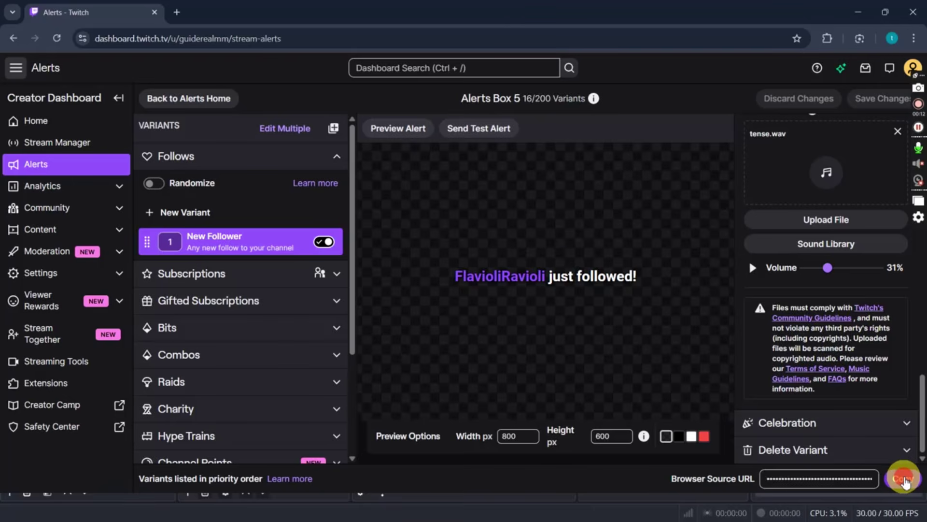
Step: Copy the alert box's browser source URL and switch to OBS Studio
click(904, 478)
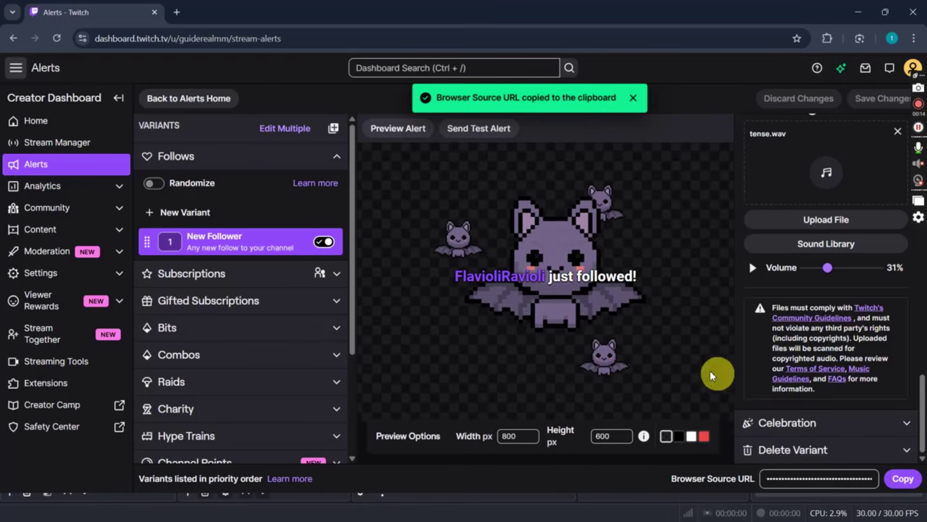
key(super+d)
mouse_move(691, 507)
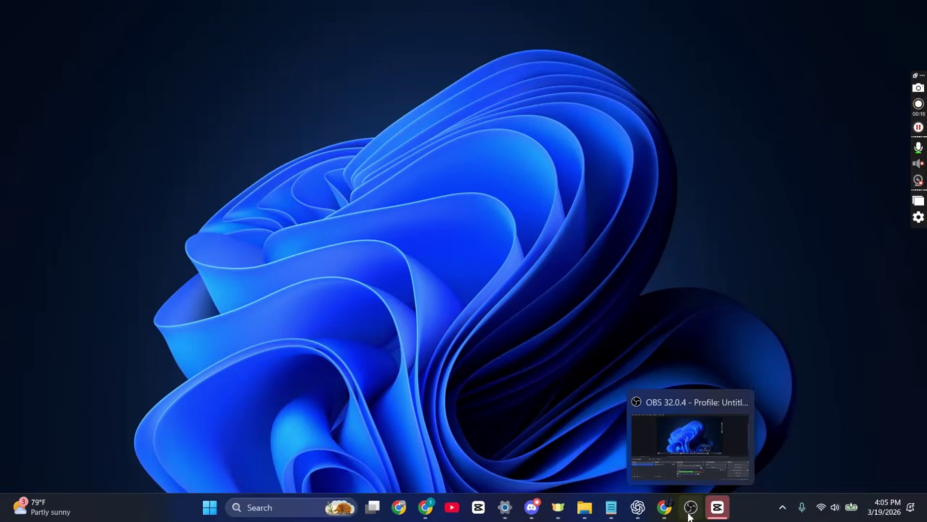
click(690, 442)
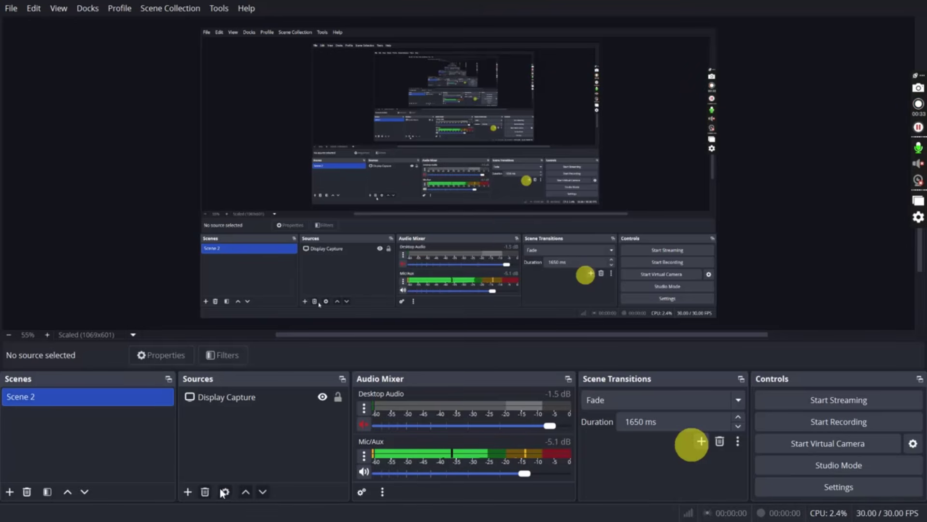
Step: Add a new visible Browser source named Alerts to Scene 2
click(188, 492)
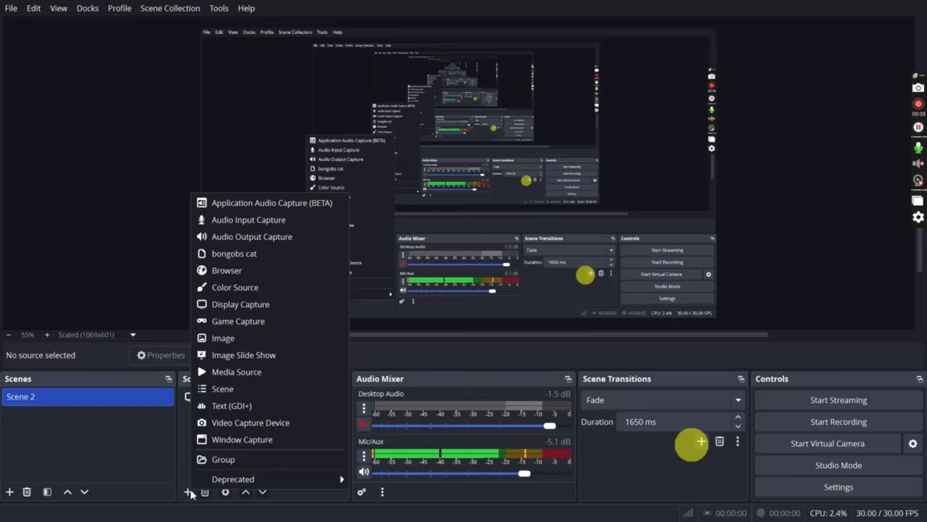
click(227, 270)
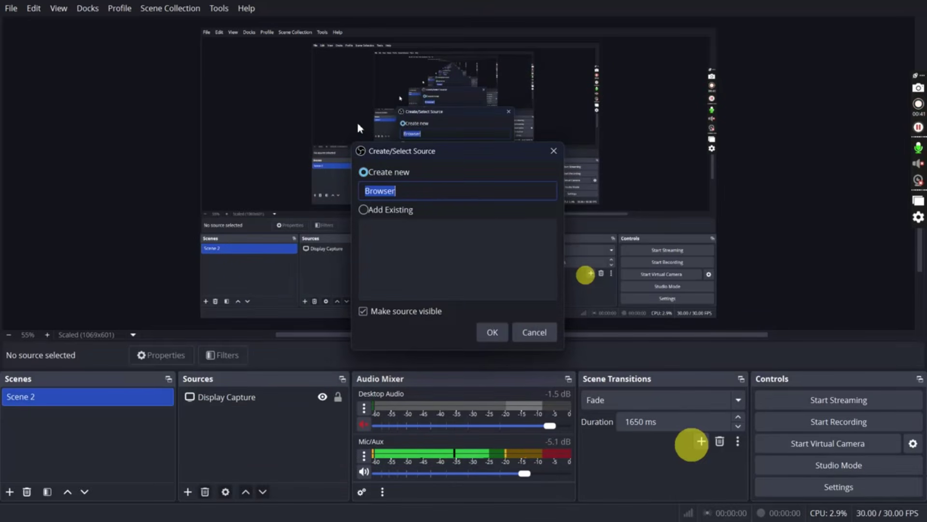
text(Alerts)
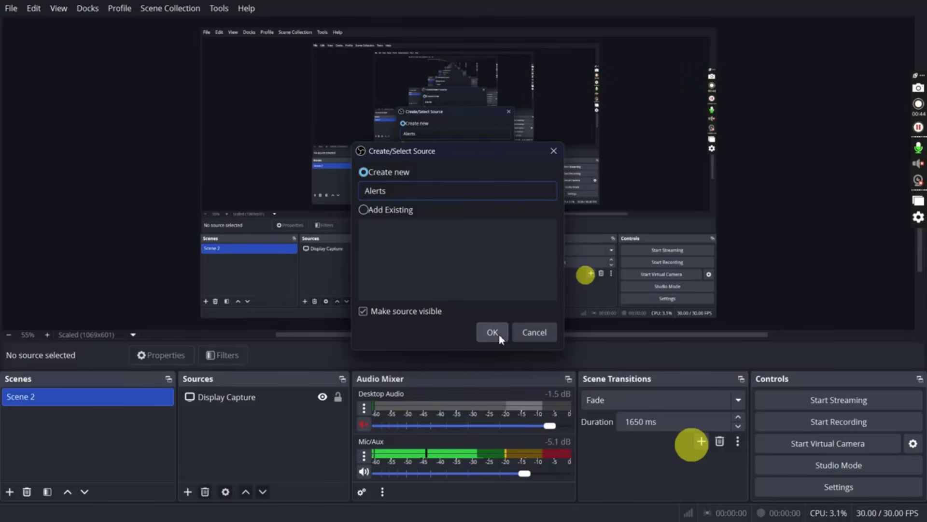
click(499, 334)
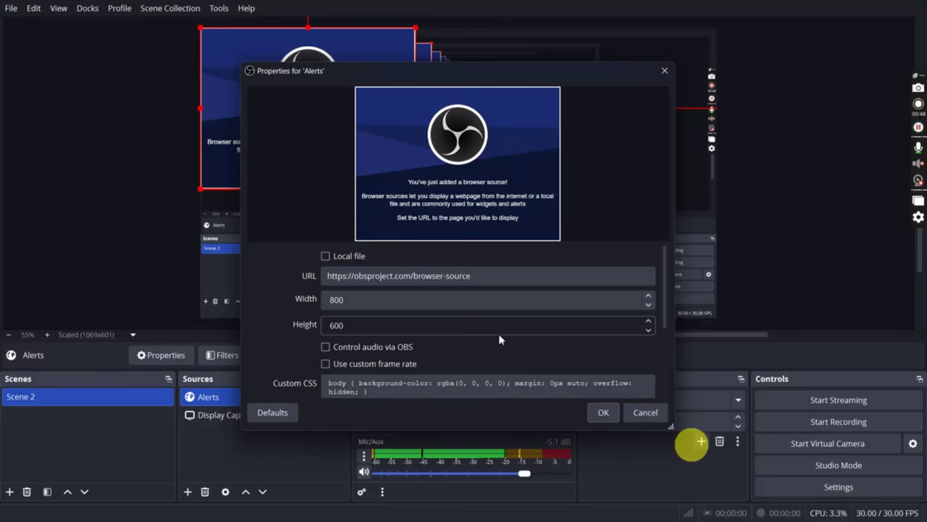
Step: Replace the Alerts source's URL with the copied private browser source URL and enable Control audio via OBS
triple_click(526, 279)
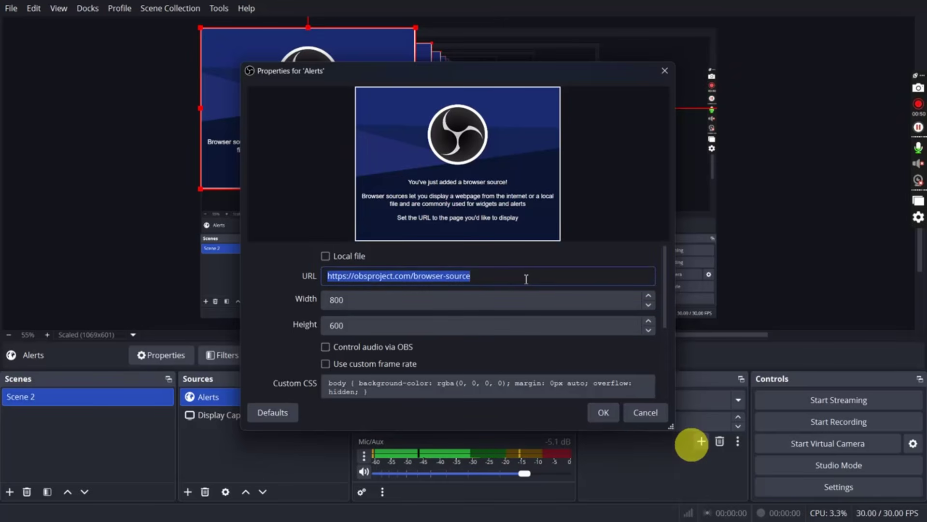
key(BackSpace)
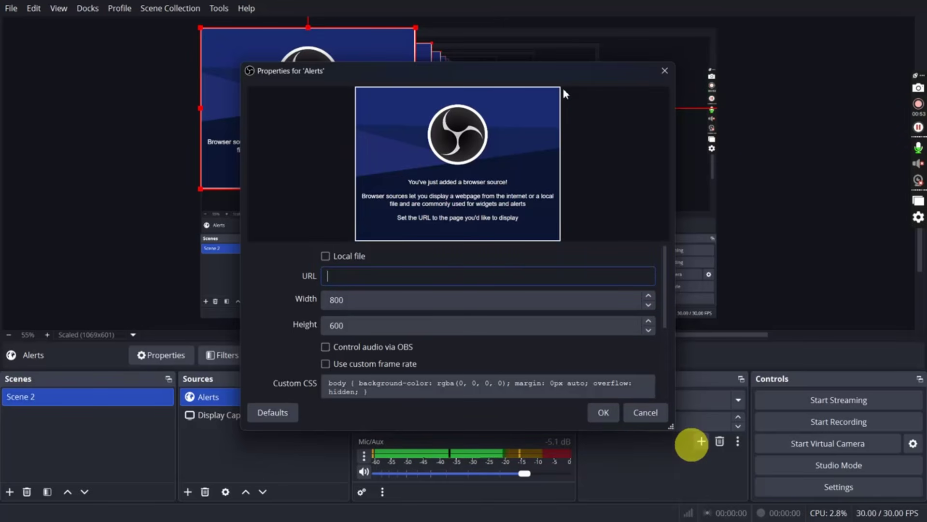
key(ctrl+v)
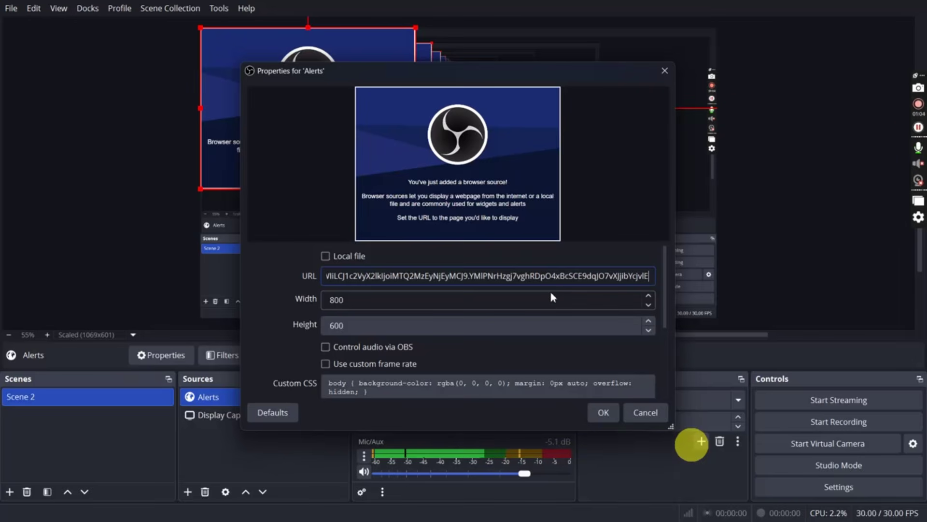
click(325, 348)
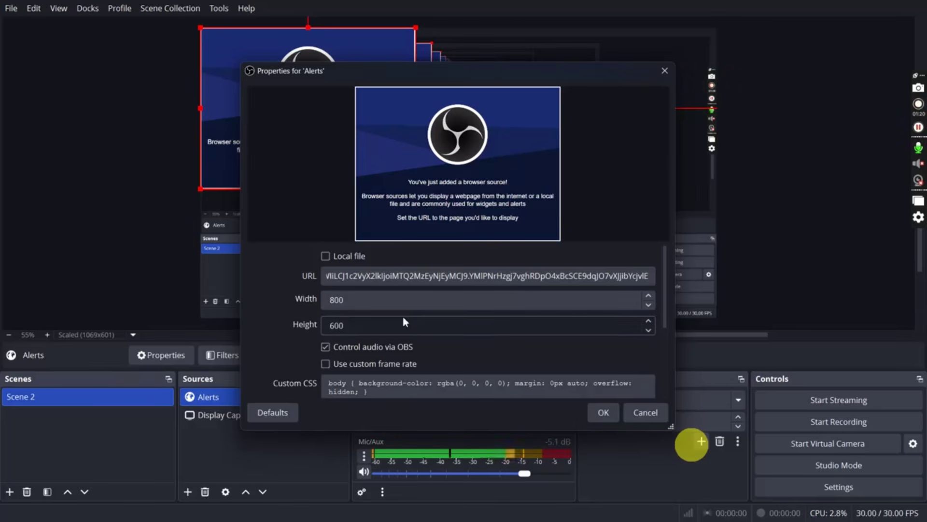
click(598, 410)
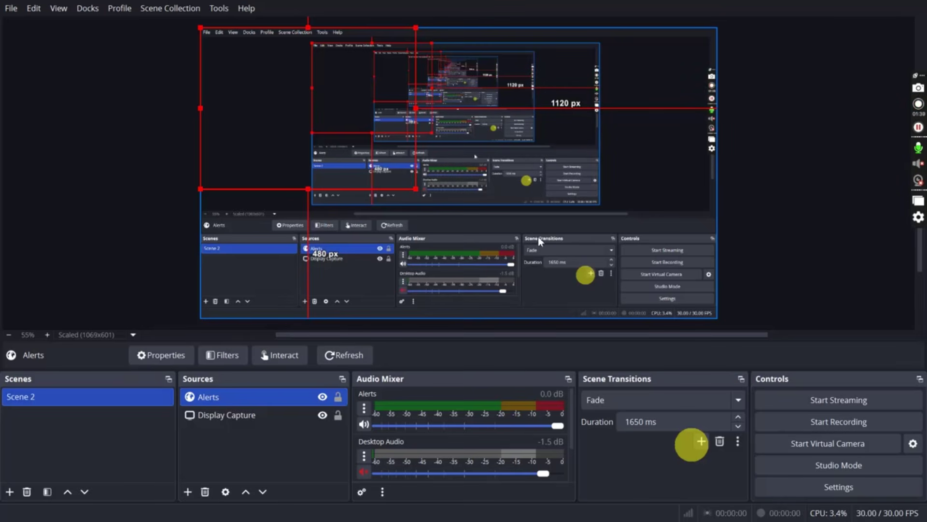
Step: Shrink the Alerts source into the canvas's upper-right corner, about 1609 px from its left edge and 847 px from its bottom edge
drag(411, 184, 675, 55)
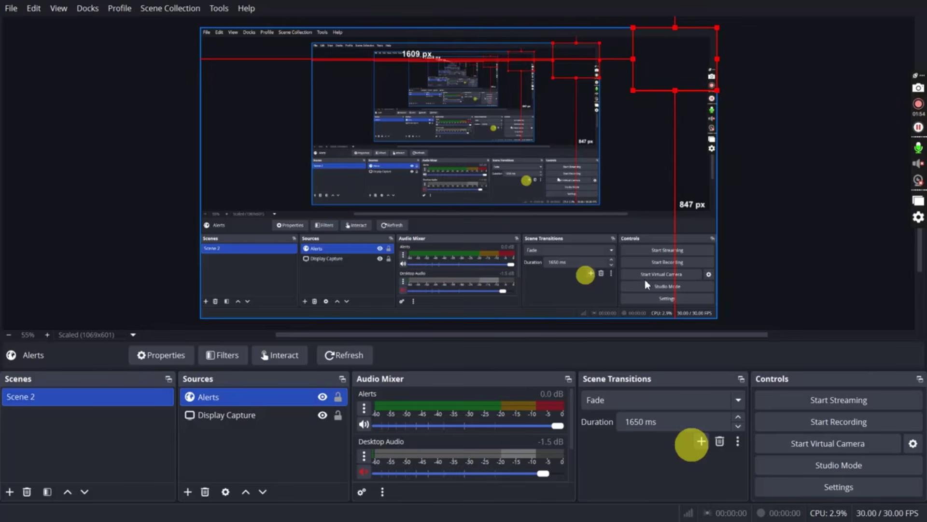
Step: Switch to the Twitch alerts page in Chrome, send a test new-follower alert, and return to OBS Studio to check it
key(super+d)
mouse_move(518, 504)
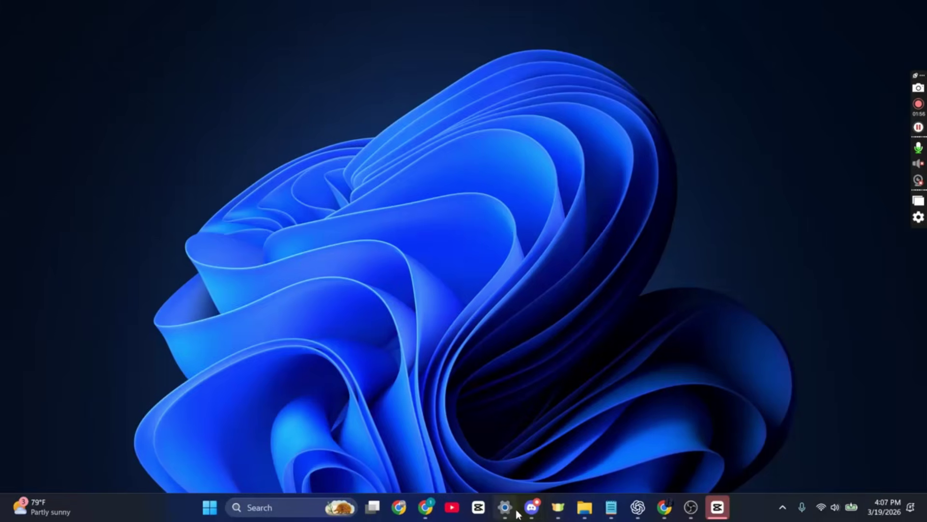
click(429, 505)
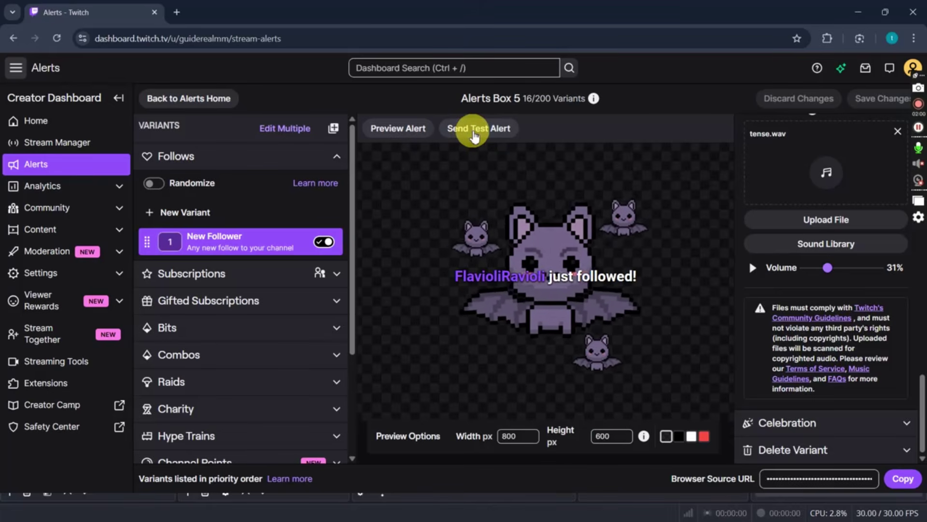
click(475, 136)
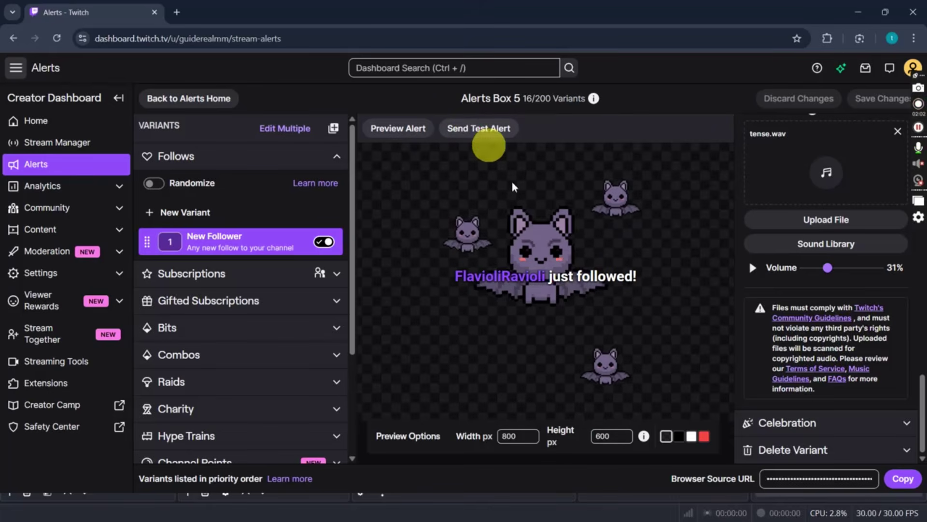
key(super+d)
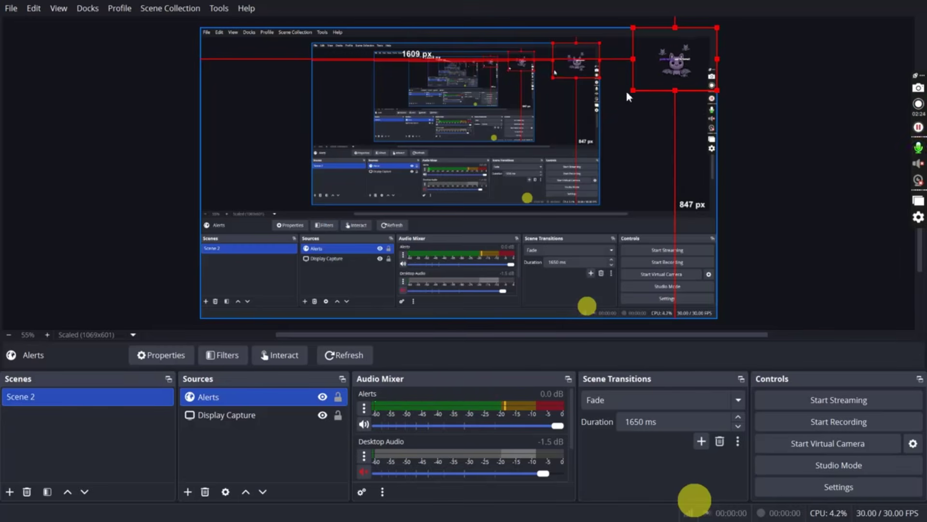